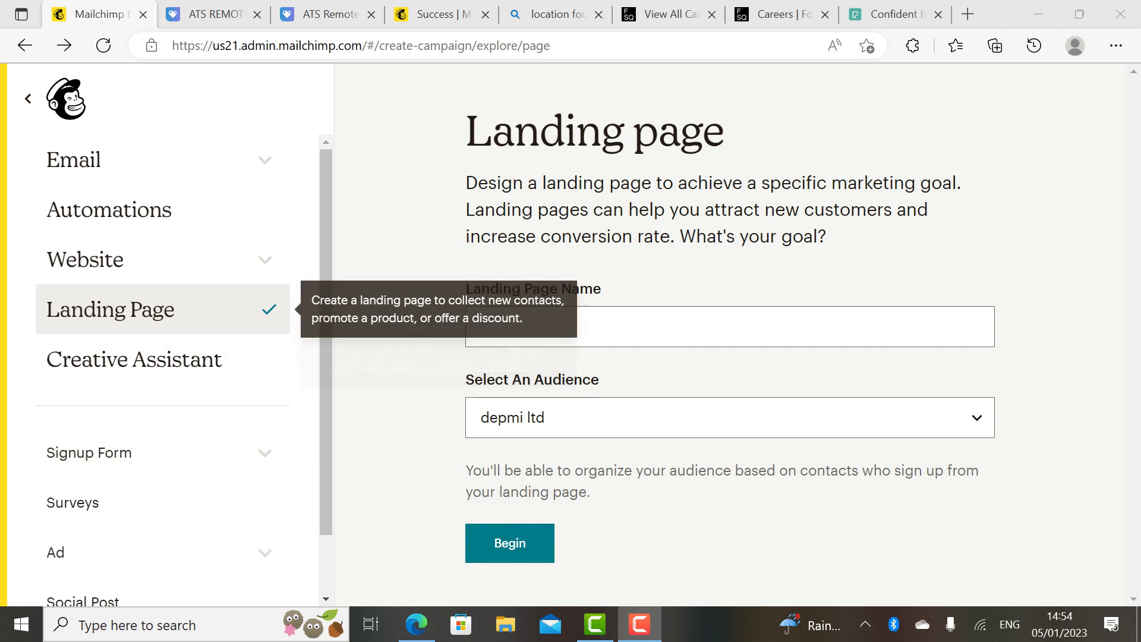
Step: Name the new landing page 'datatie' for the depmi ltd audience and begin it
left_click(535, 327)
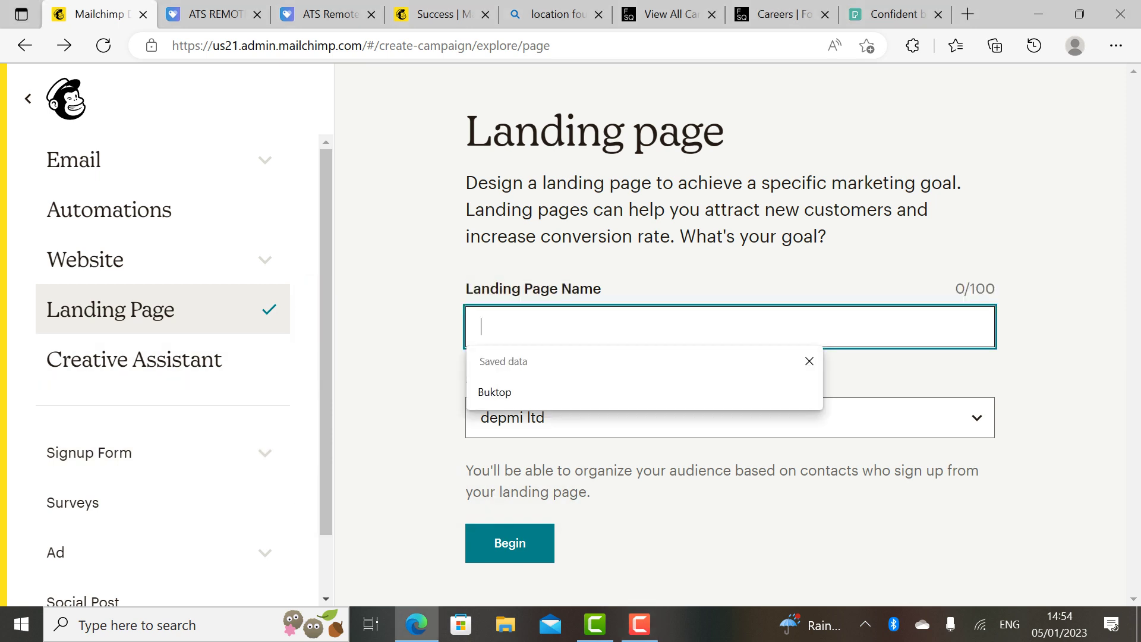
type("data")
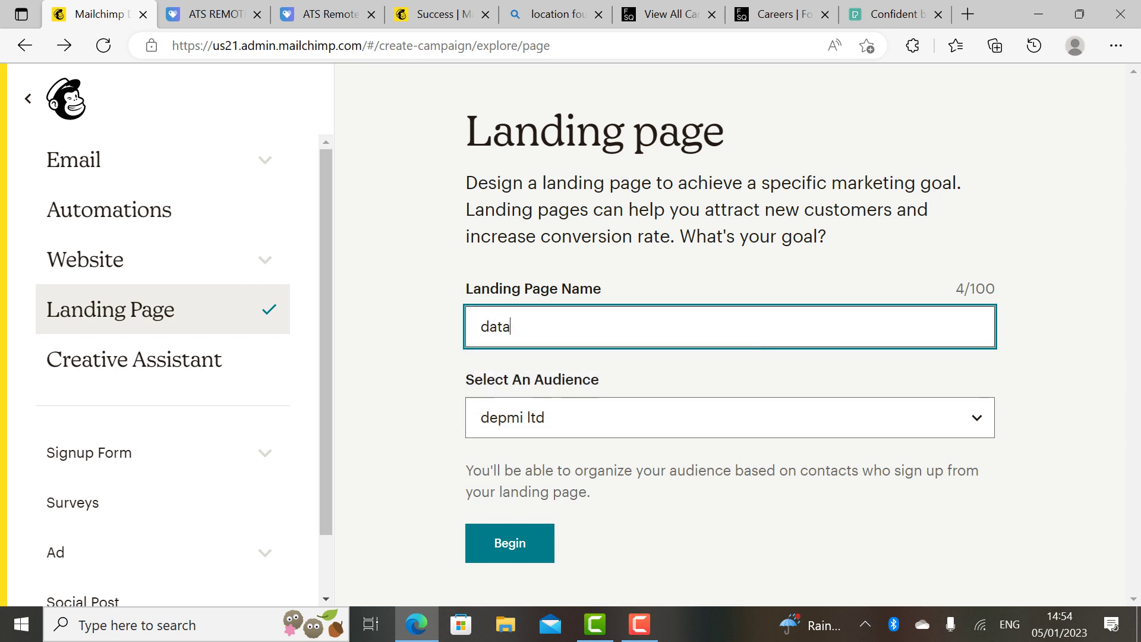
type("tie")
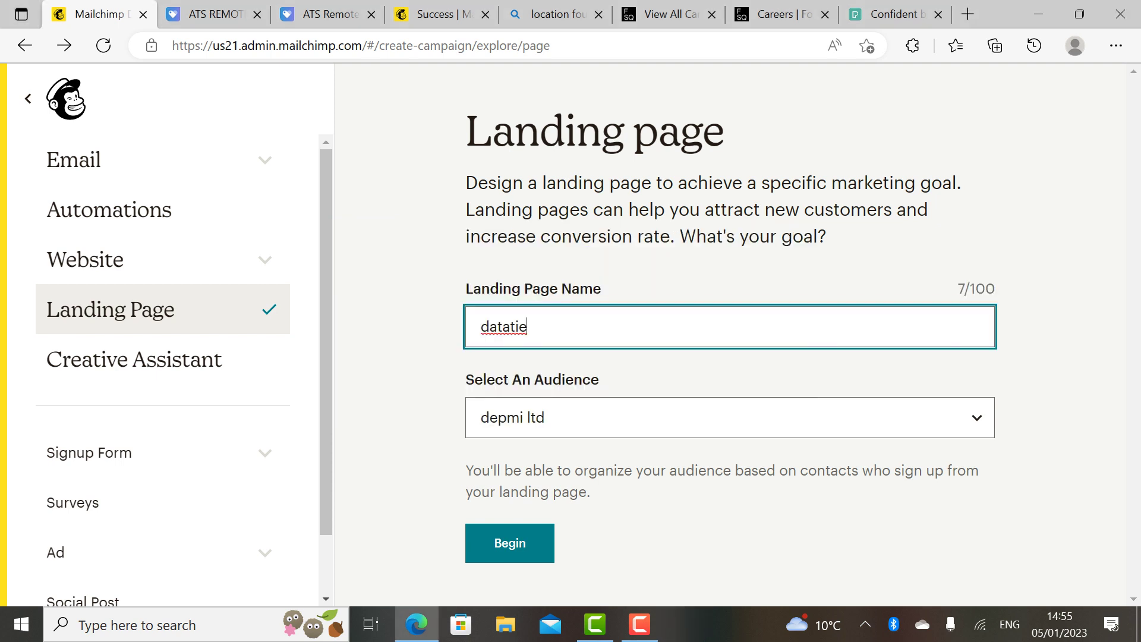
key("Return")
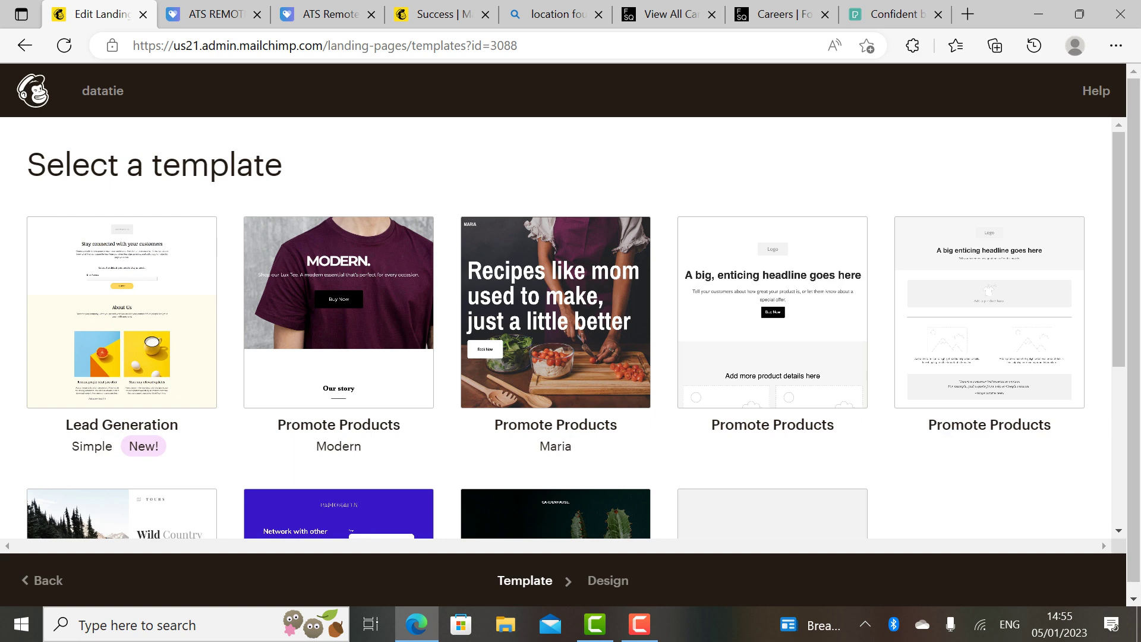
Step: Pick the Promote Products 'Maria' recipe template for the page
left_click(556, 312)
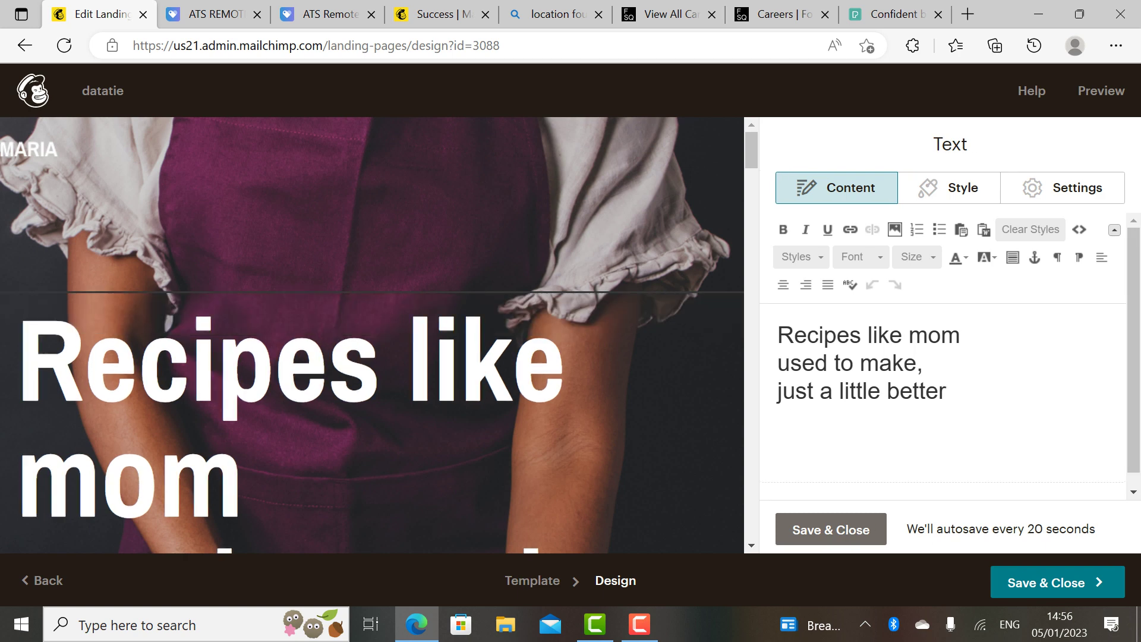
Step: Replace the 'Recipes like mom' hero headline with 'Delicacies of all kinds' and save it
key("BackSpace")
key("BackSpace")
key("BackSpace")
key("BackSpace")
key("BackSpace")
key("BackSpace")
key("BackSpace")
key("BackSpace")
key("BackSpace")
key("BackSpace")
key("BackSpace")
key("BackSpace")
key("BackSpace")
key("BackSpace")
key("BackSpace")
key("BackSpace")
key("BackSpace")
key("BackSpace")
key("BackSpace")
key("BackSpace")
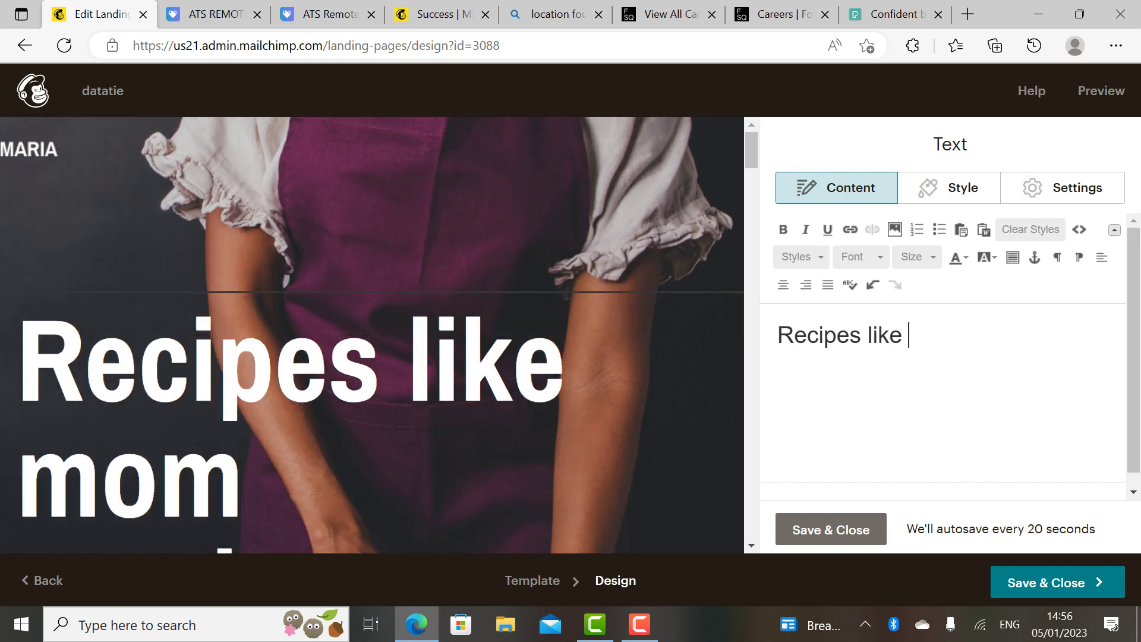
key("BackSpace")
key("BackSpace")
key("BackSpace")
key("BackSpace")
key("BackSpace")
key("BackSpace")
key("BackSpace")
key("BackSpace")
key("BackSpace")
key("BackSpace")
key("BackSpace")
key("BackSpace")
key("BackSpace")
type("Afri")
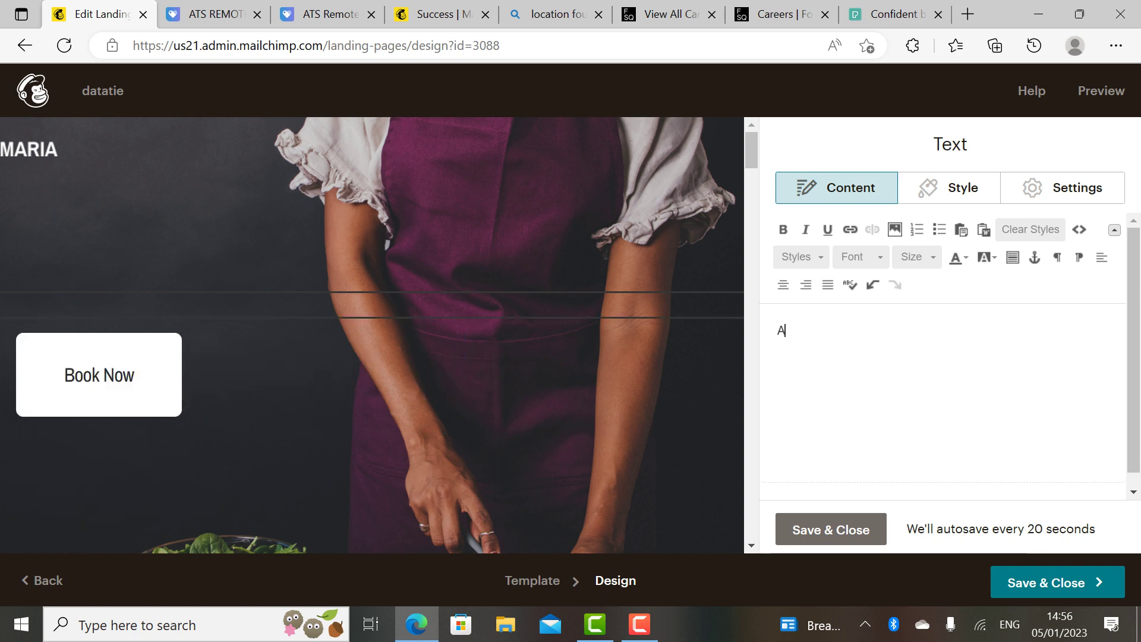
key("BackSpace")
key("BackSpace")
key("BackSpace")
key("BackSpace")
type("Delica")
type("cies ")
type("for")
key("BackSpace")
key("BackSpace")
key("BackSpace")
type("of all kings")
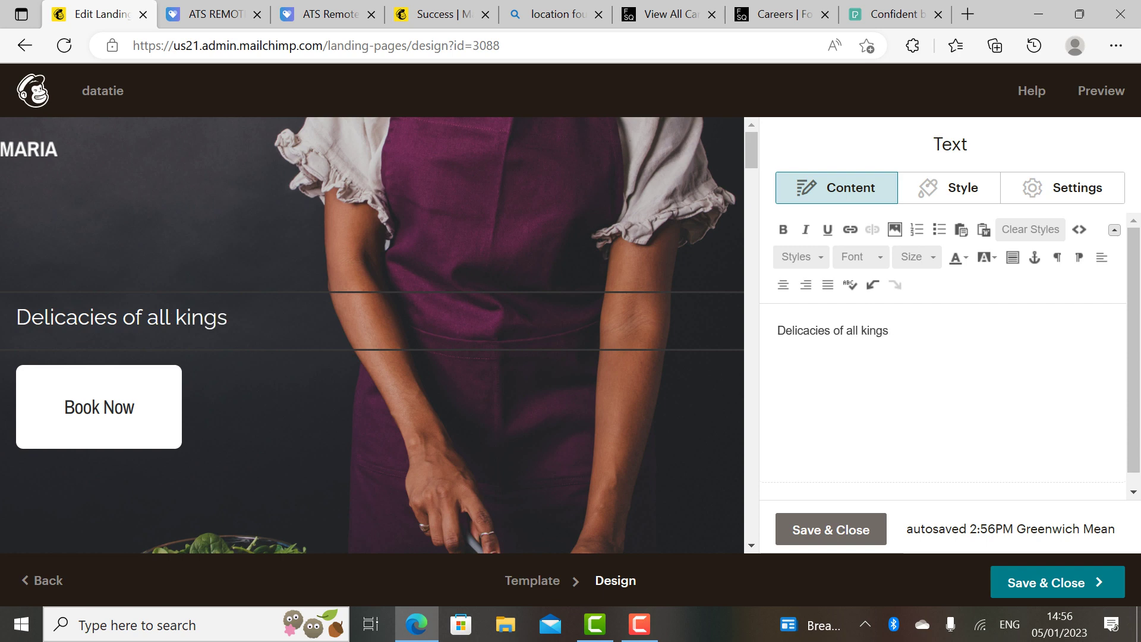
key("BackSpace")
key("BackSpace")
type("ds")
left_click(830, 530)
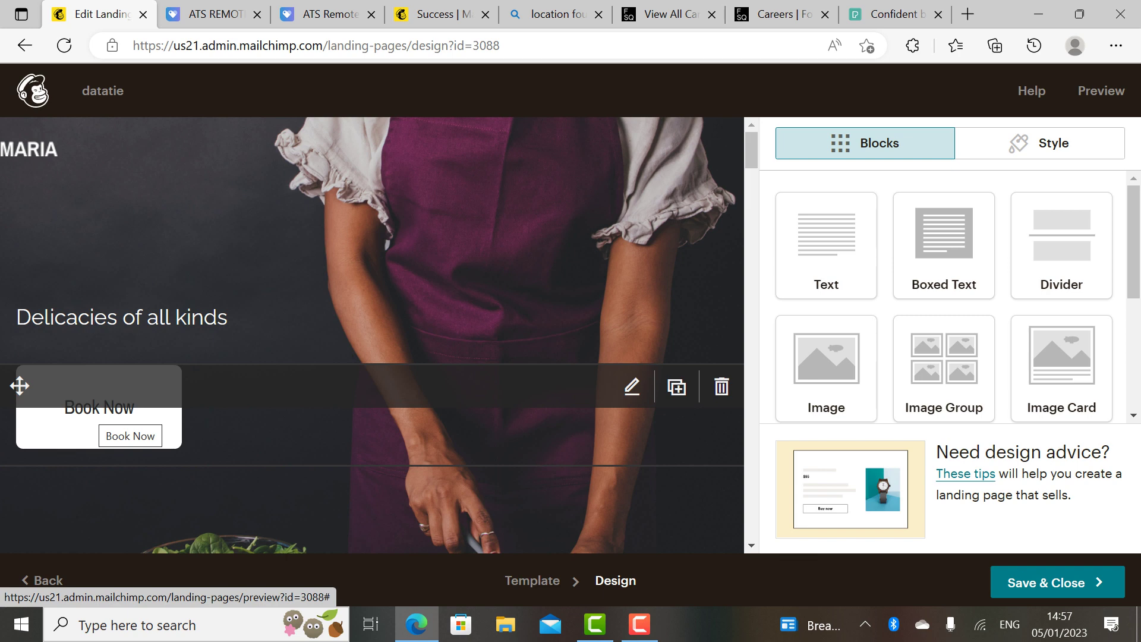
Step: Relabel the hero's 'Book Now' button as 'Learn Now' and save
left_click(131, 435)
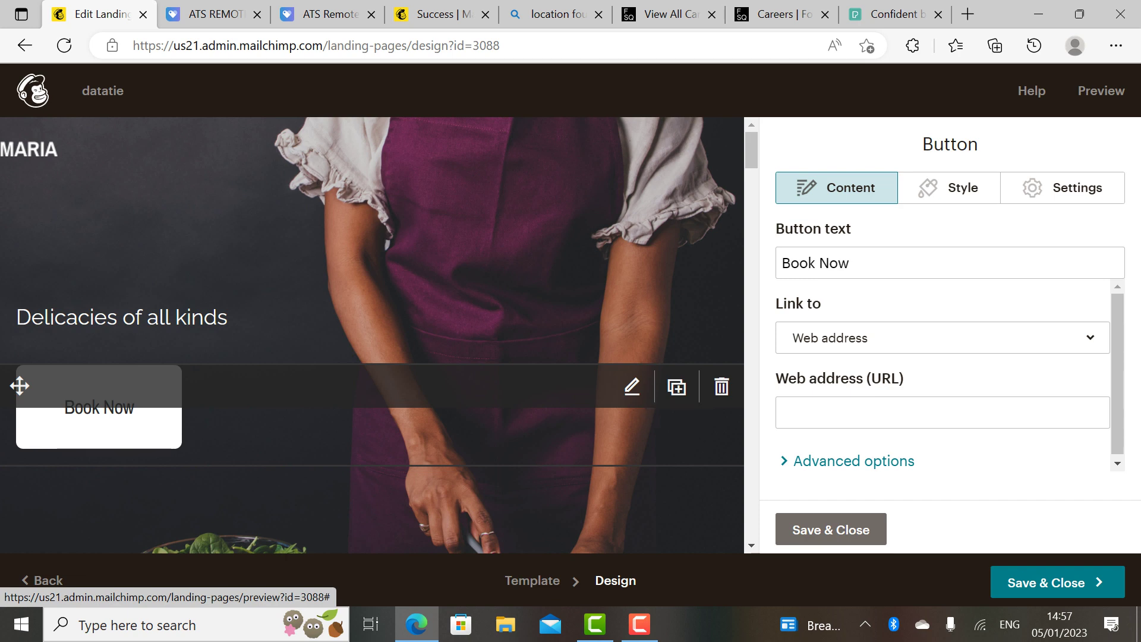
left_click(850, 262)
key("BackSpace")
key("BackSpace")
key("BackSpace")
key("BackSpace")
key("BackSpace")
key("BackSpace")
key("BackSpace")
key("BackSpace")
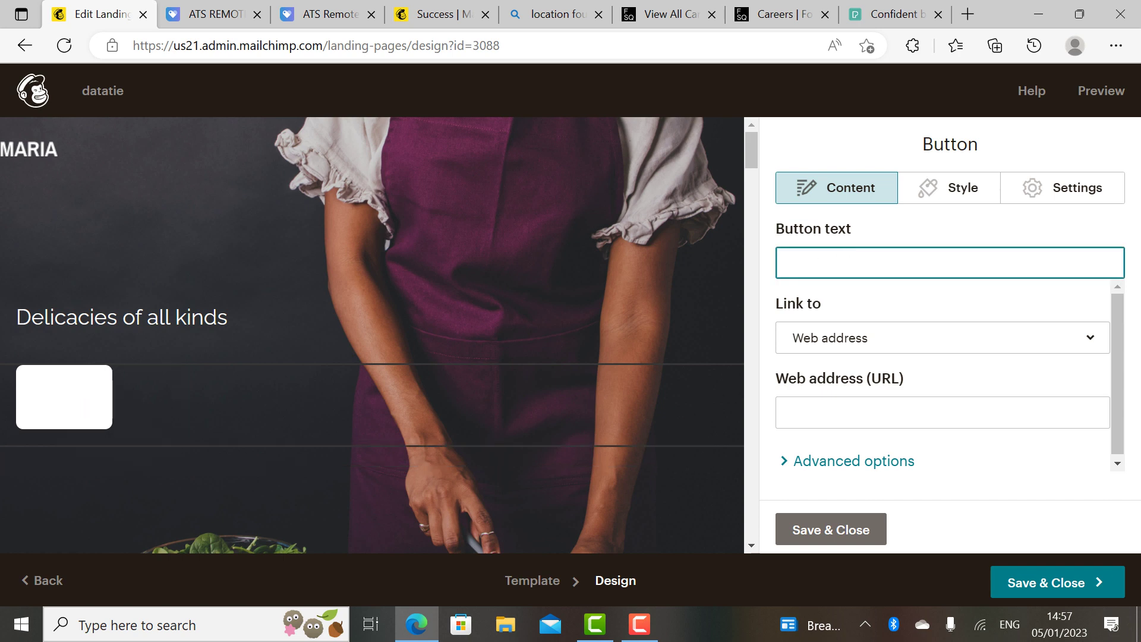
type("Learn")
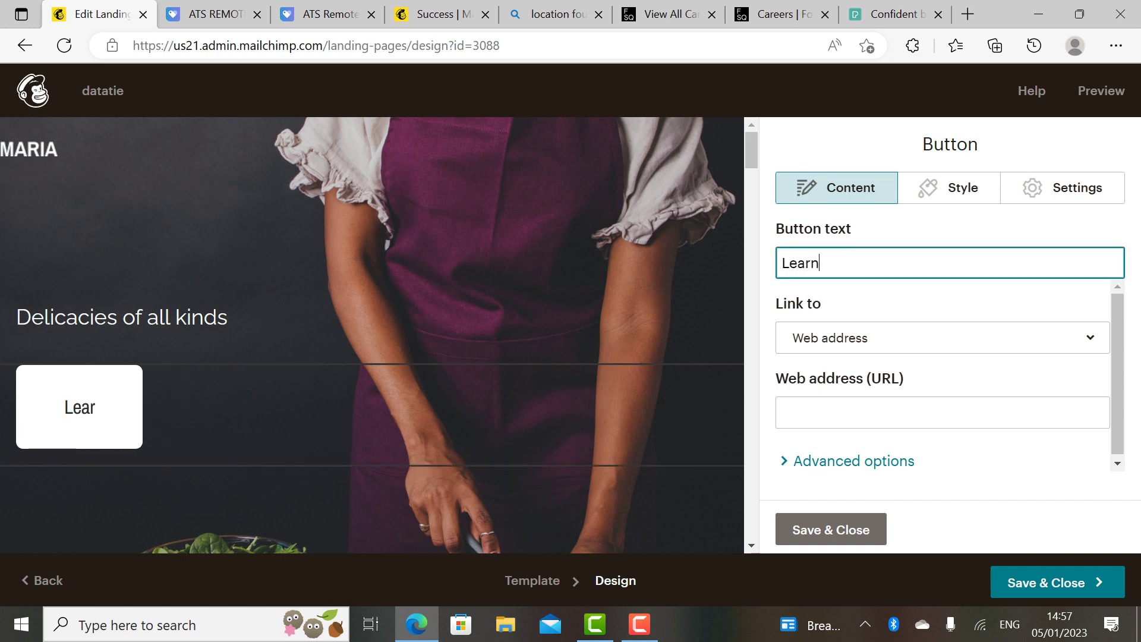
type(" Now")
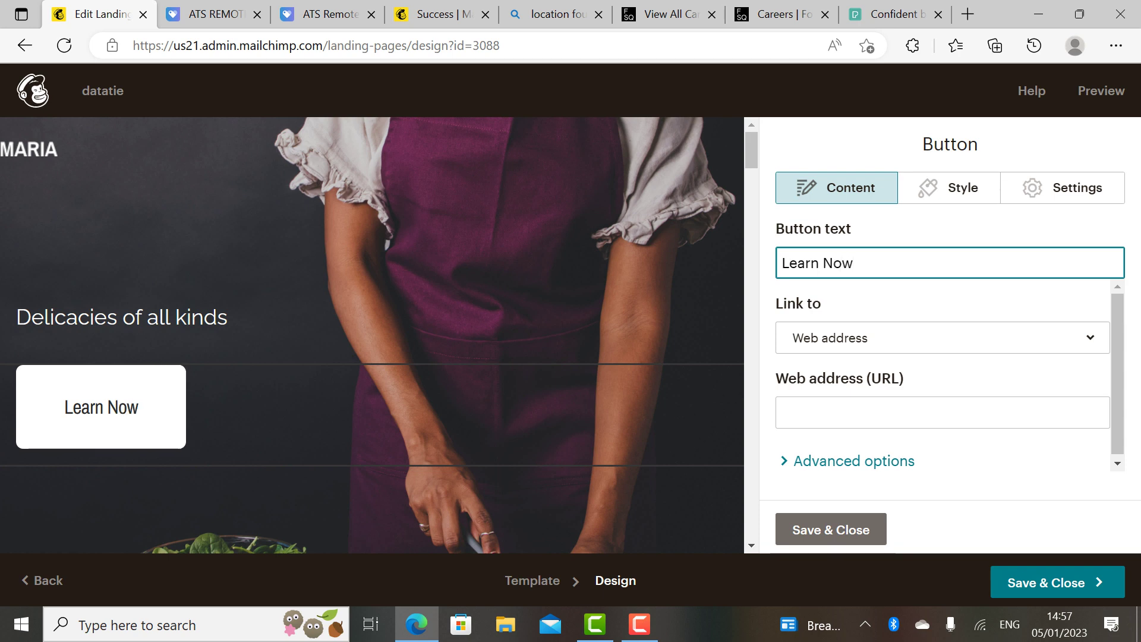
left_click(830, 530)
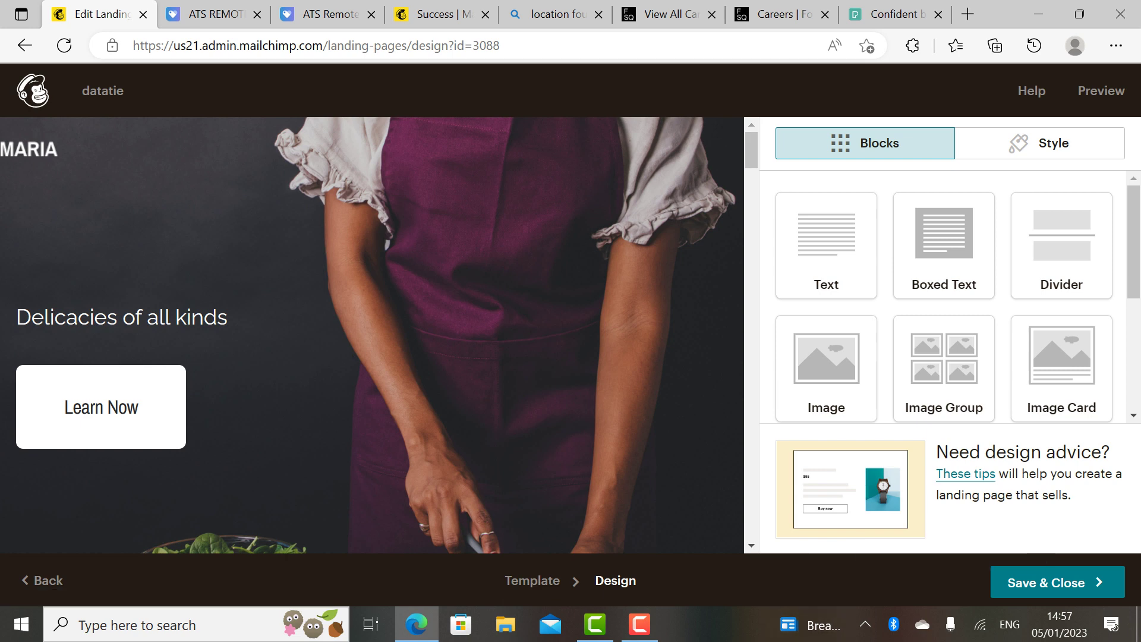
Step: Change the 'Meals made easy' section heading to 'Cooking made easy' and save
scroll(1133, 416, "down", 2)
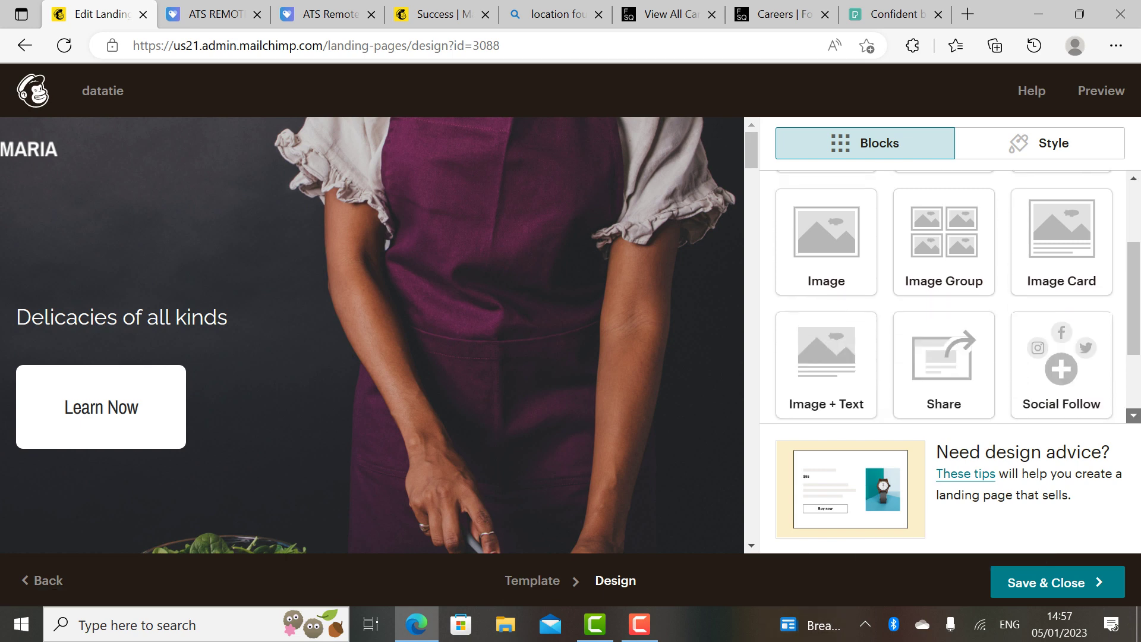
scroll(751, 545, "down", 7)
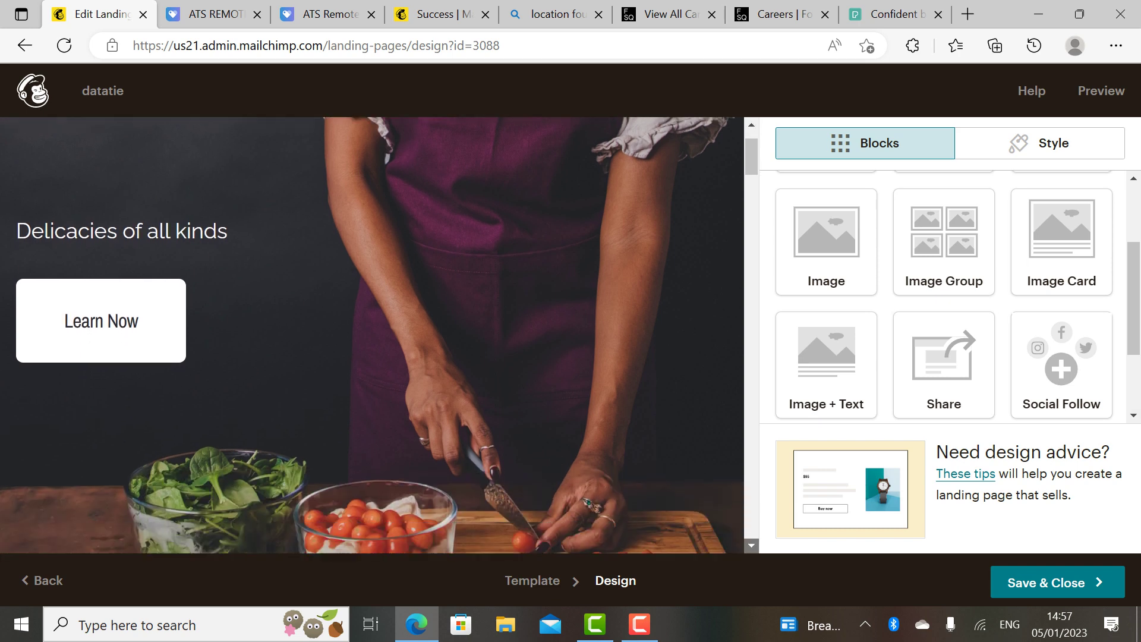
scroll(751, 545, "down", 5)
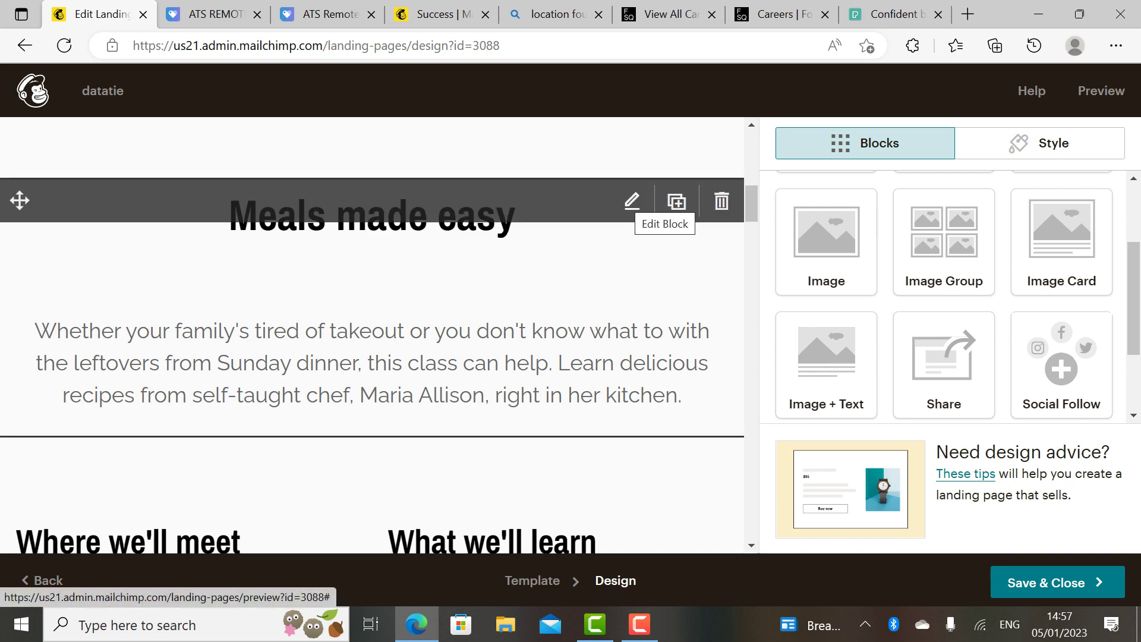
left_click(632, 202)
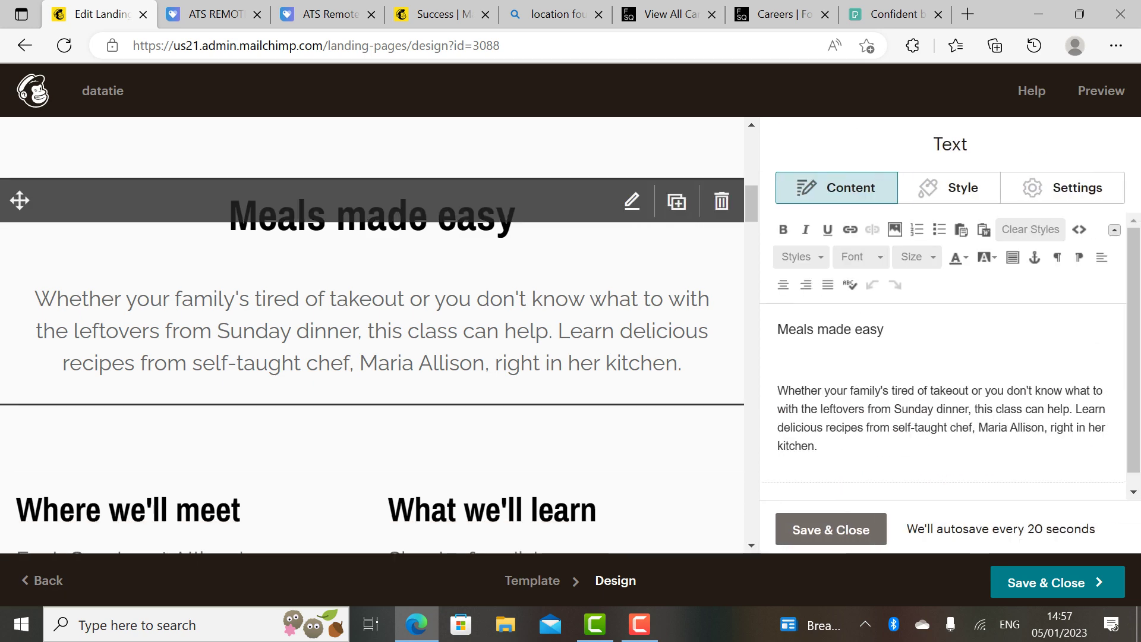
key("BackSpace")
key("BackSpace")
key("BackSpace")
key("BackSpace")
key("BackSpace")
key("BackSpace")
key("BackSpace")
key("BackSpace")
key("BackSpace")
key("BackSpace")
key("BackSpace")
key("BackSpace")
key("BackSpace")
key("BackSpace")
key("BackSpace")
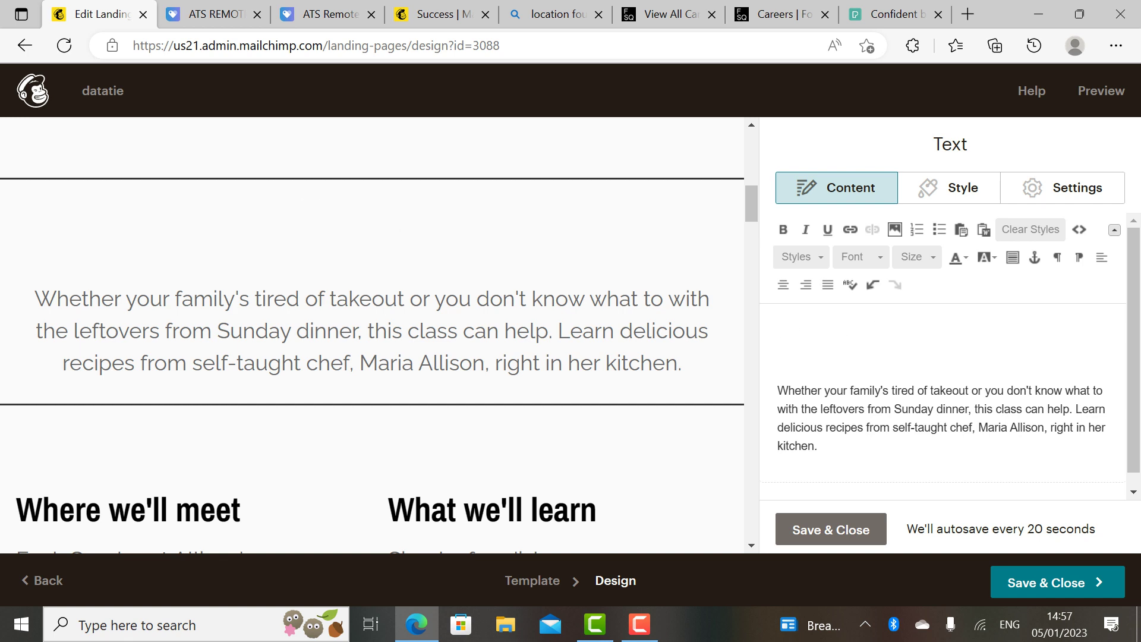
type("|Cooking made eas")
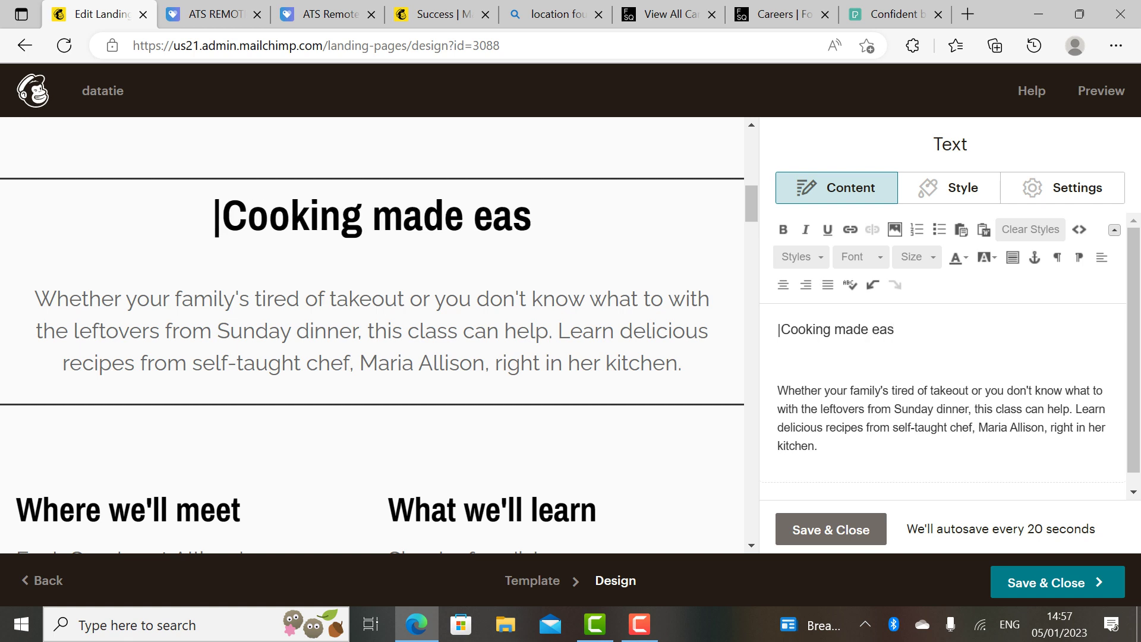
type("y")
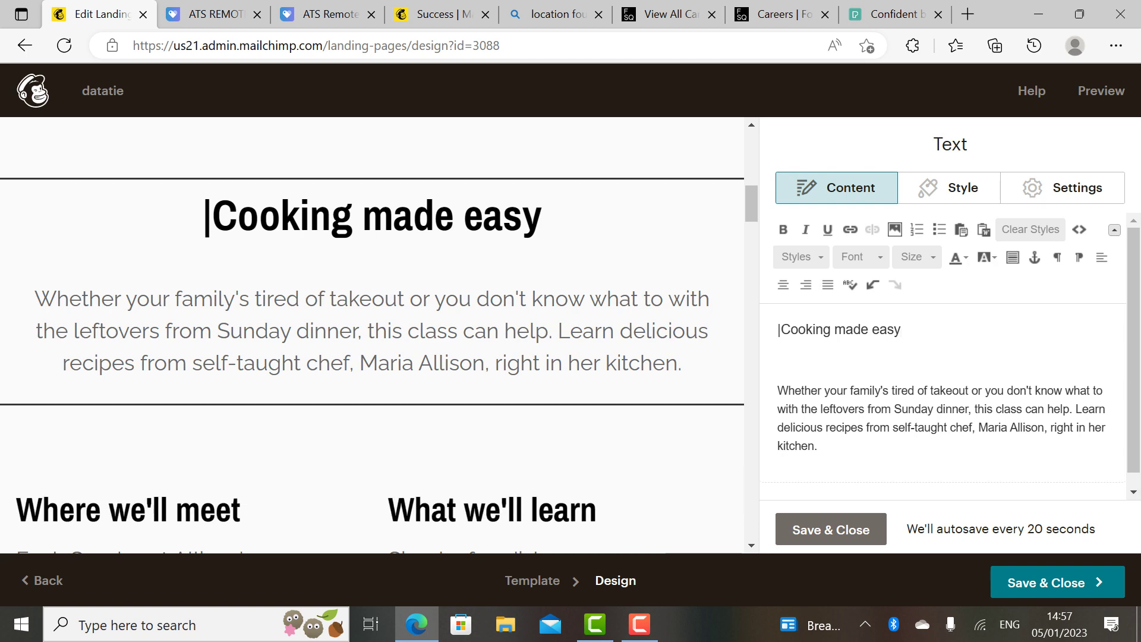
left_click(830, 529)
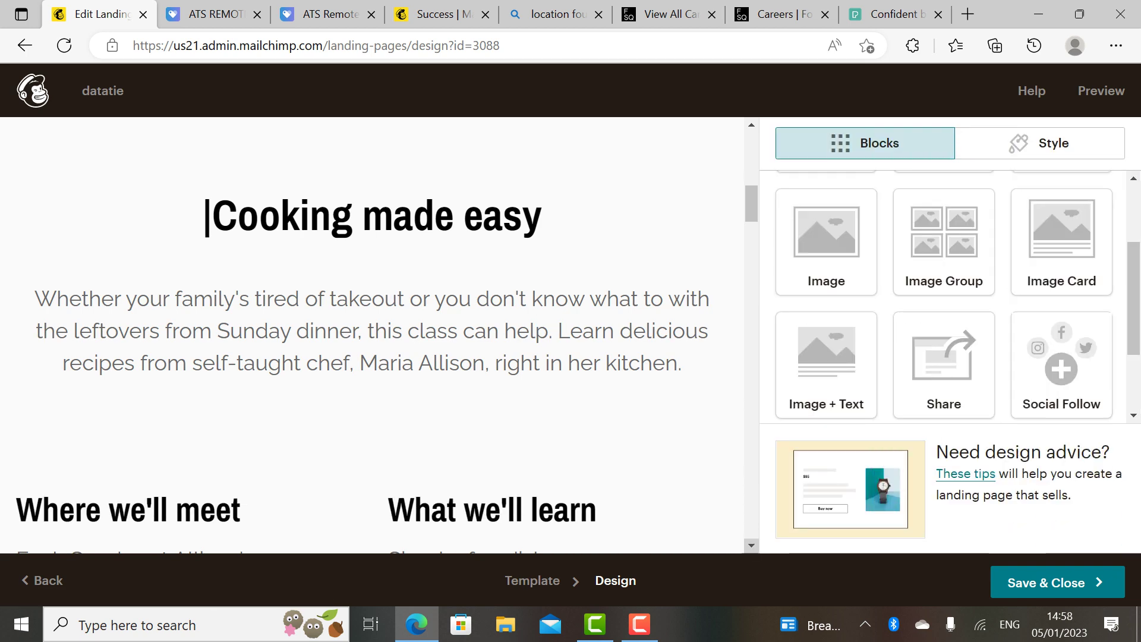
Step: Rename the 'Where we'll meet' heading to 'Venue' and save the block
scroll(371, 335, "down", 6)
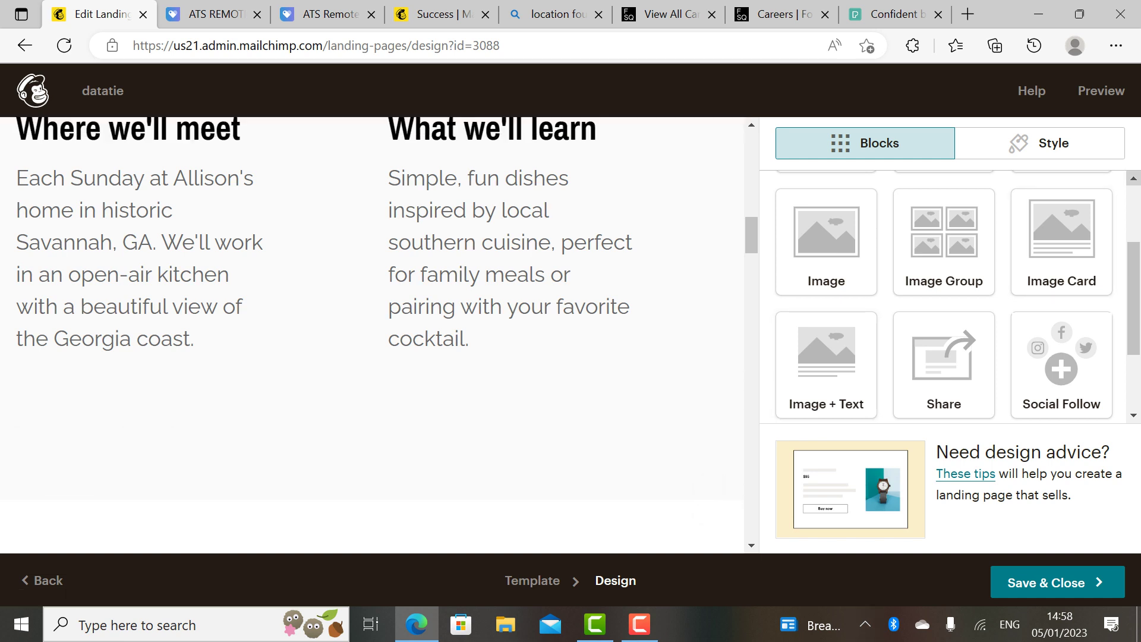
scroll(945, 297, "up", 3)
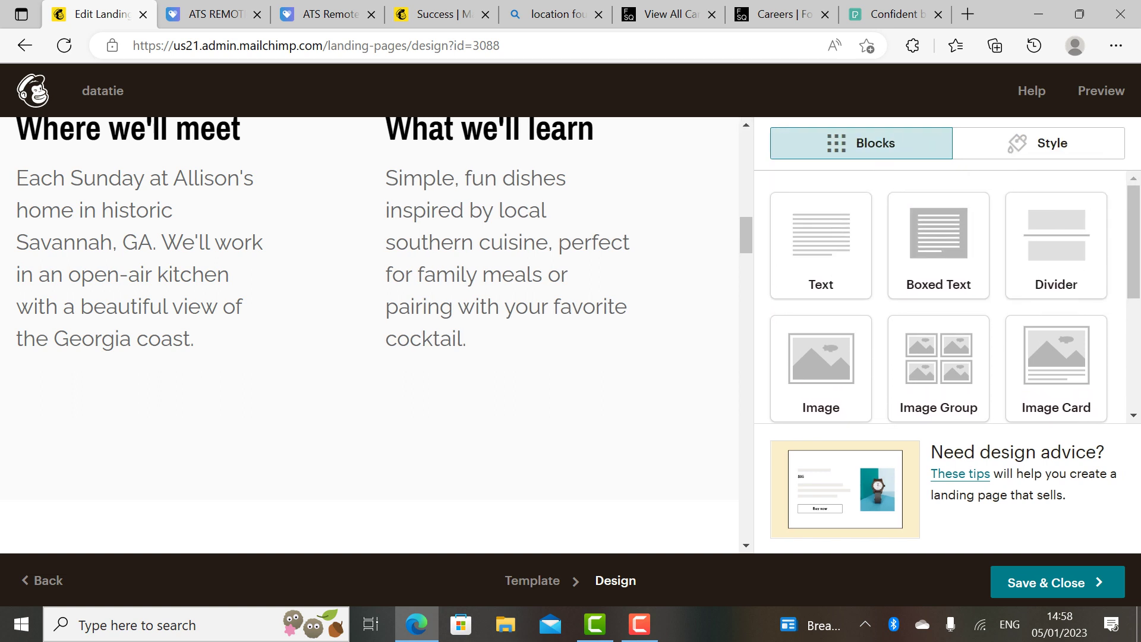
scroll(369, 333, "up", 5)
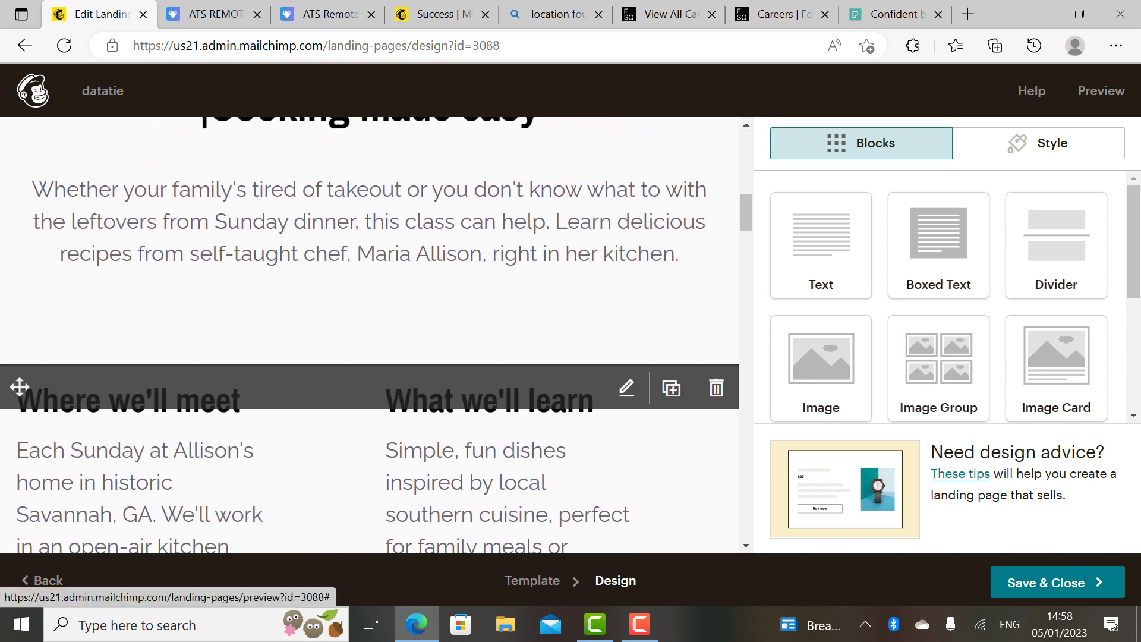
left_click(626, 387)
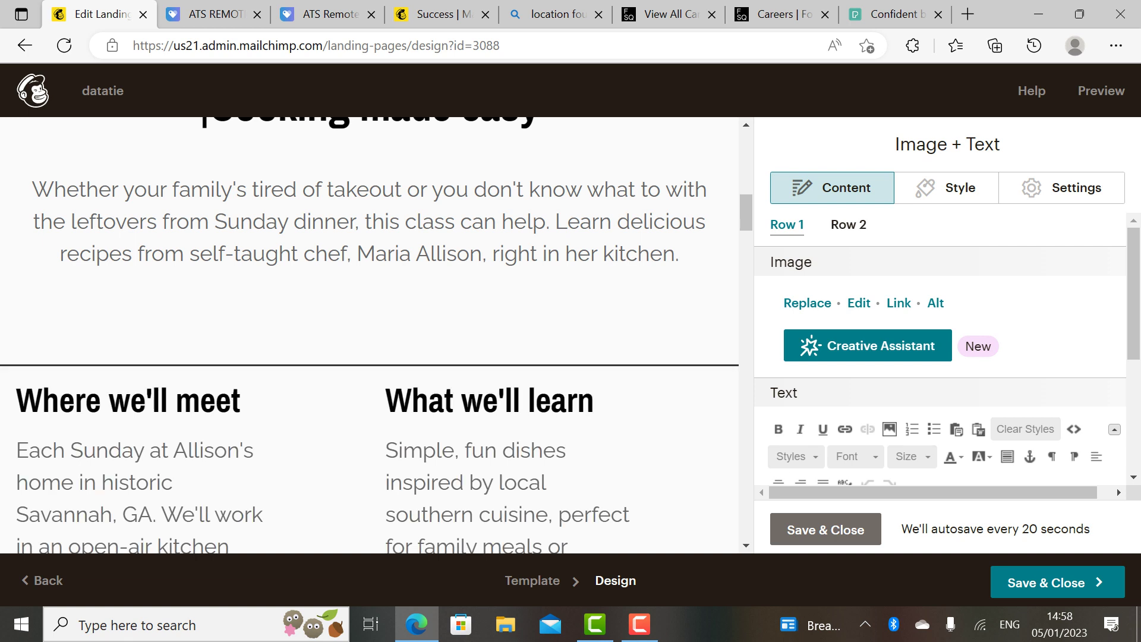
scroll(940, 357, "down", 4)
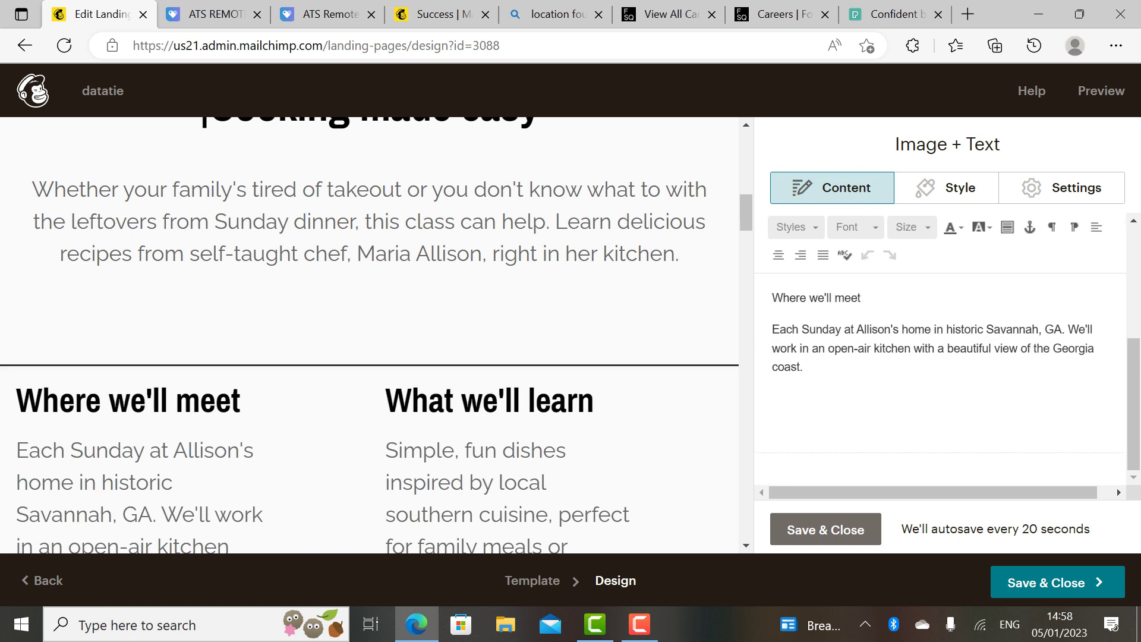
left_click(856, 297)
key("BackSpace")
key("BackSpace")
key("BackSpace")
key("BackSpace")
key("BackSpace")
key("BackSpace")
key("BackSpace")
key("BackSpace")
key("BackSpace")
key("BackSpace")
key("BackSpace")
key("BackSpace")
key("BackSpace")
key("BackSpace")
key("BackSpace")
key("Delete")
type("Zoom")
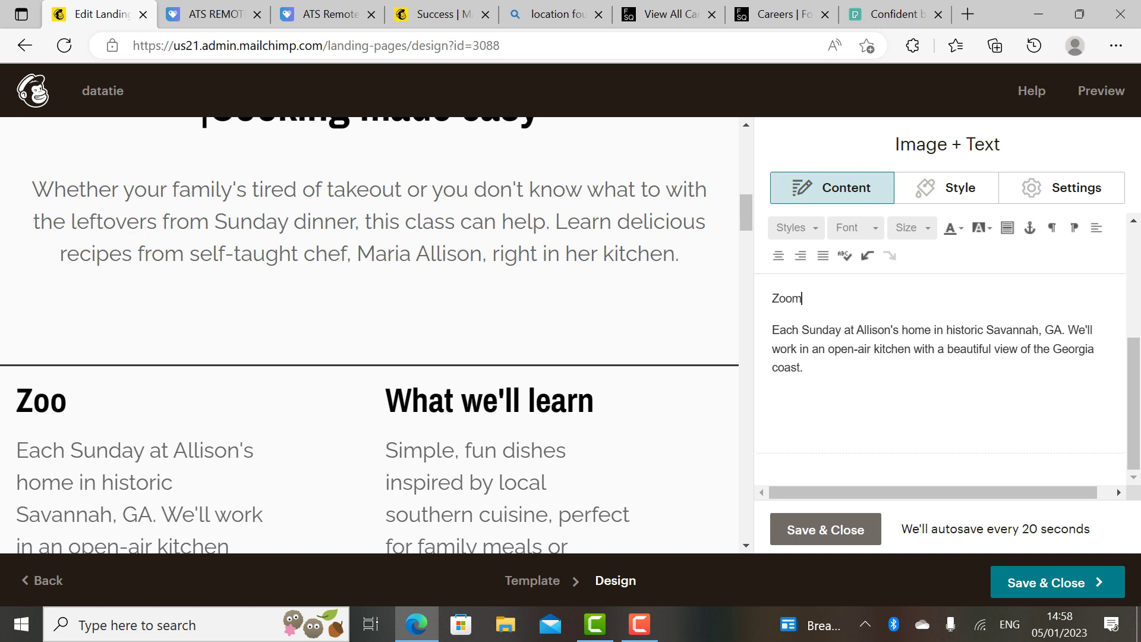
key("BackSpace")
key("BackSpace")
key("BackSpace")
key("BackSpace")
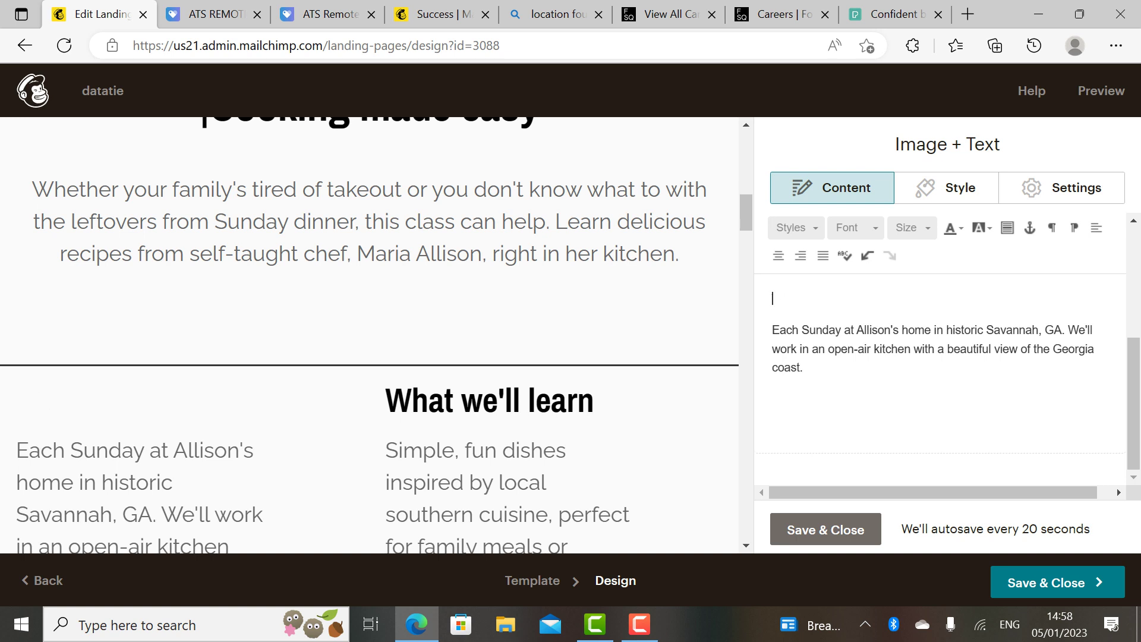
type("Venue")
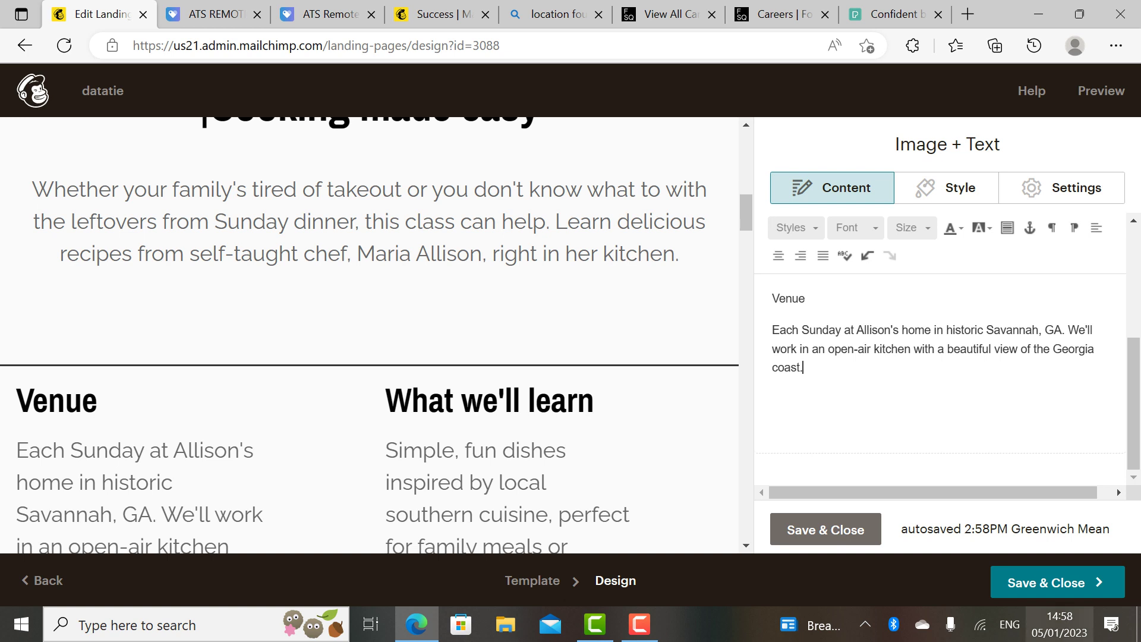
key("Tab")
key("Return")
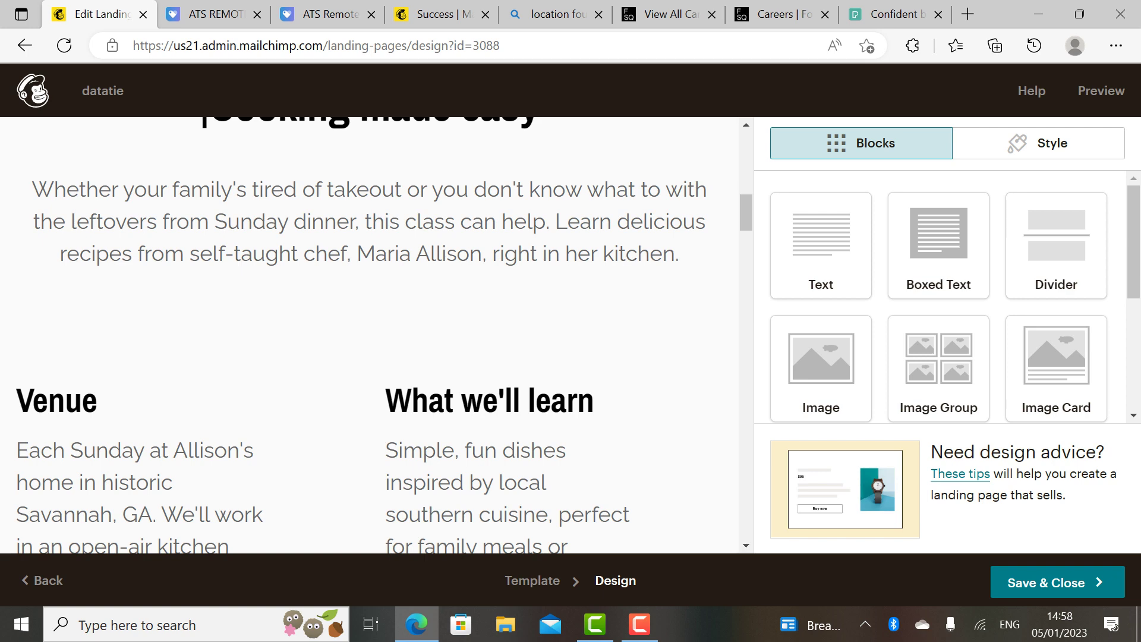
Step: Open the Host section's Image + Text block and review its photo and bio
scroll(369, 333, "down", 5)
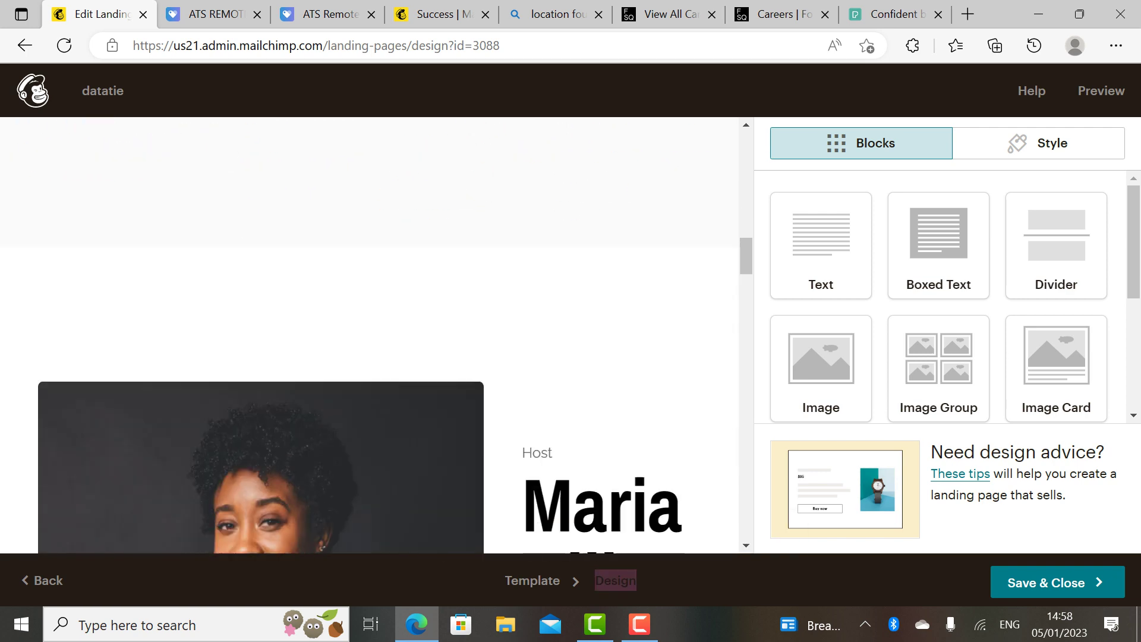
scroll(387, 333, "down", 6)
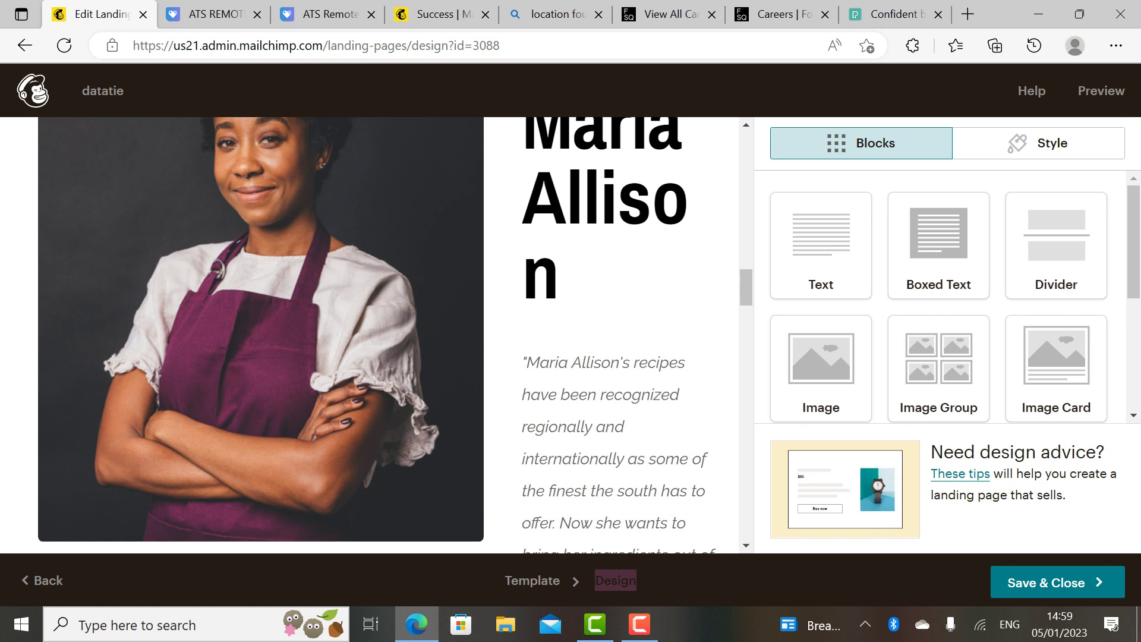
scroll(746, 124, "up", 3)
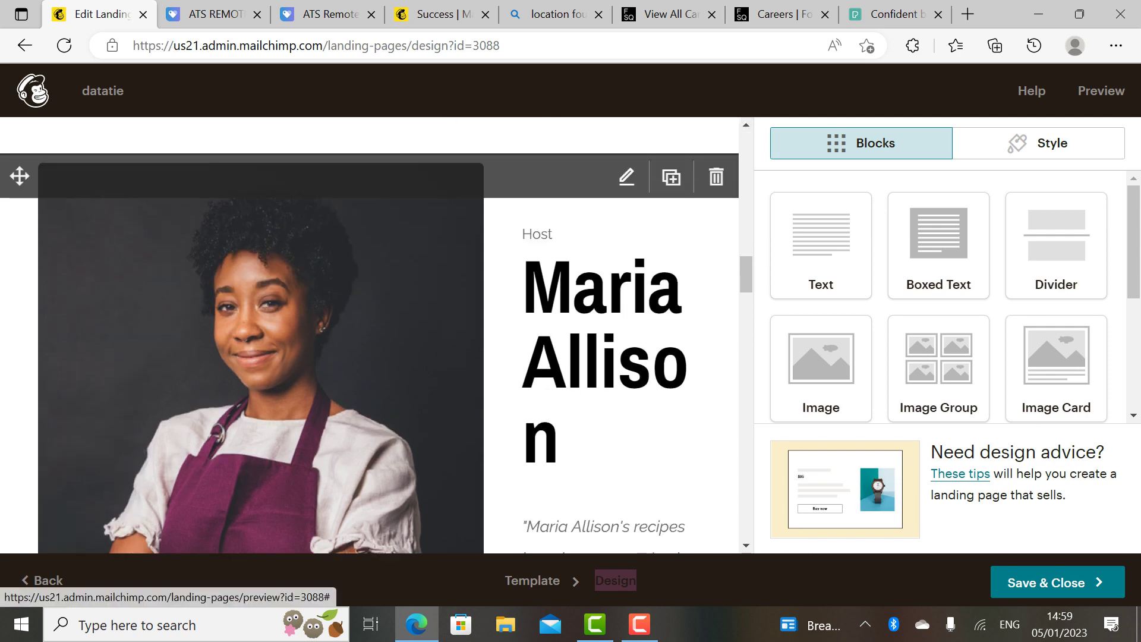
left_click(626, 176)
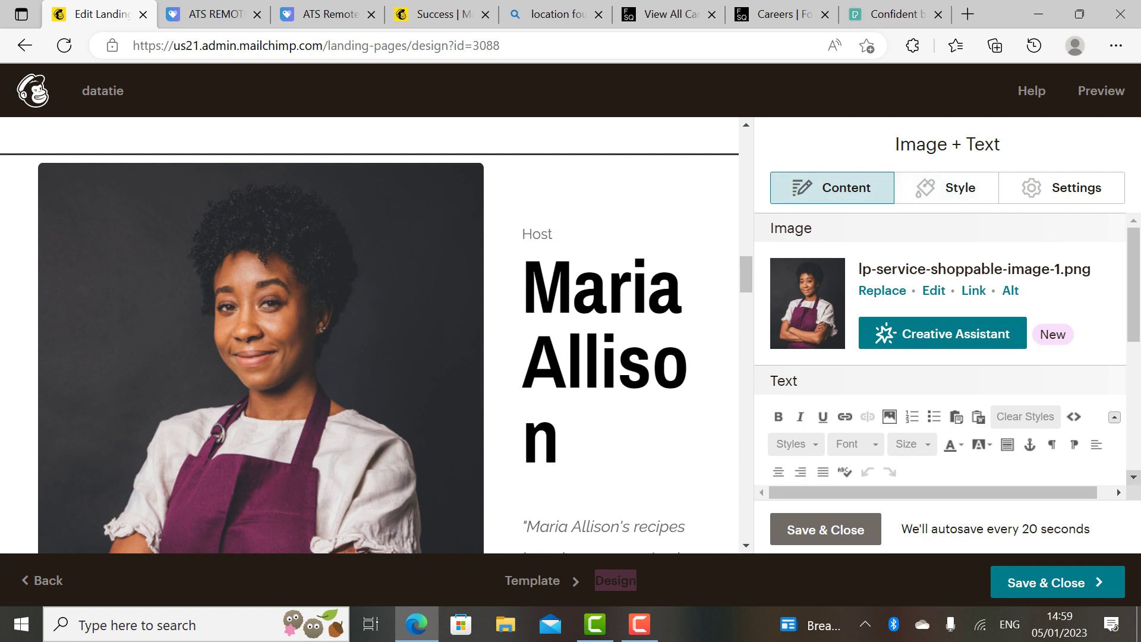
scroll(939, 356, "down", 2)
scroll(939, 357, "down", 3)
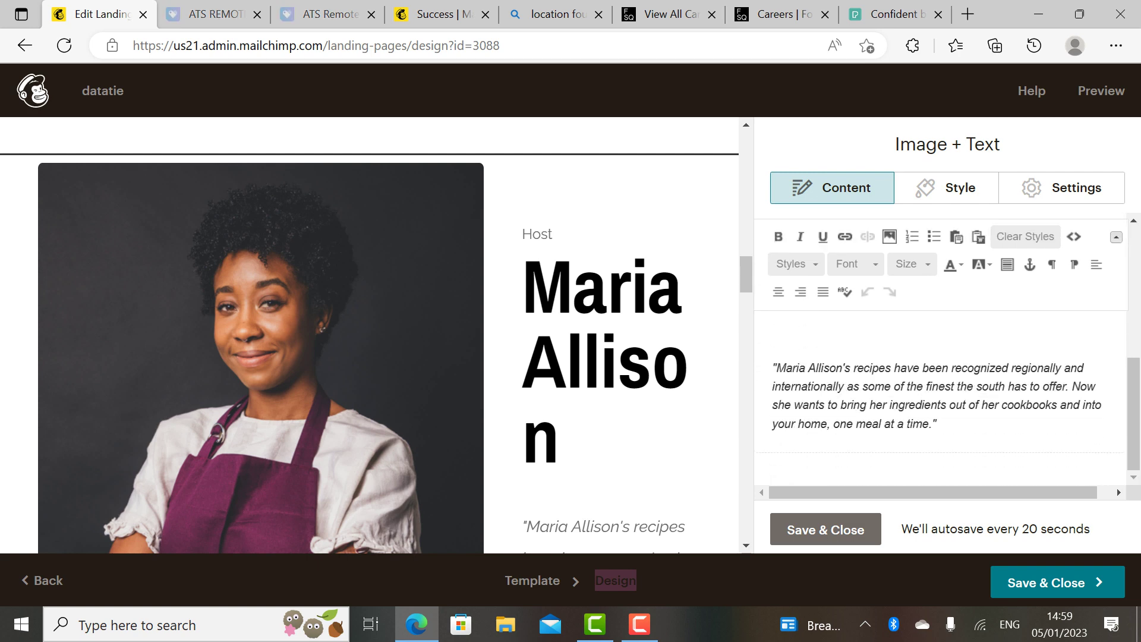
scroll(1133, 220, "up", 2)
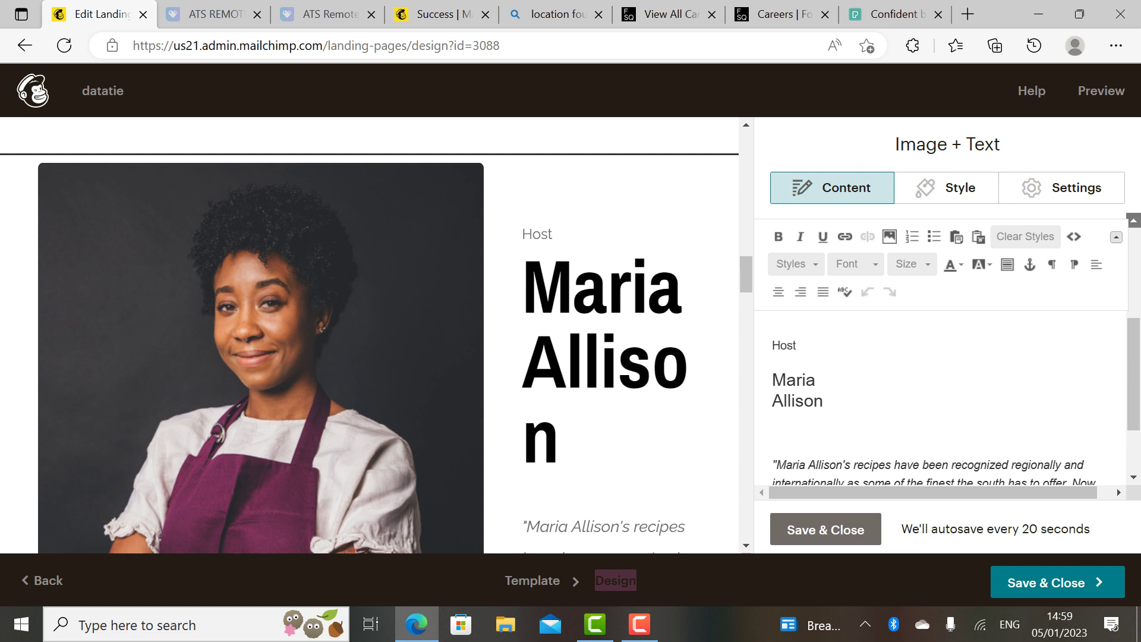
scroll(1133, 220, "up", 3)
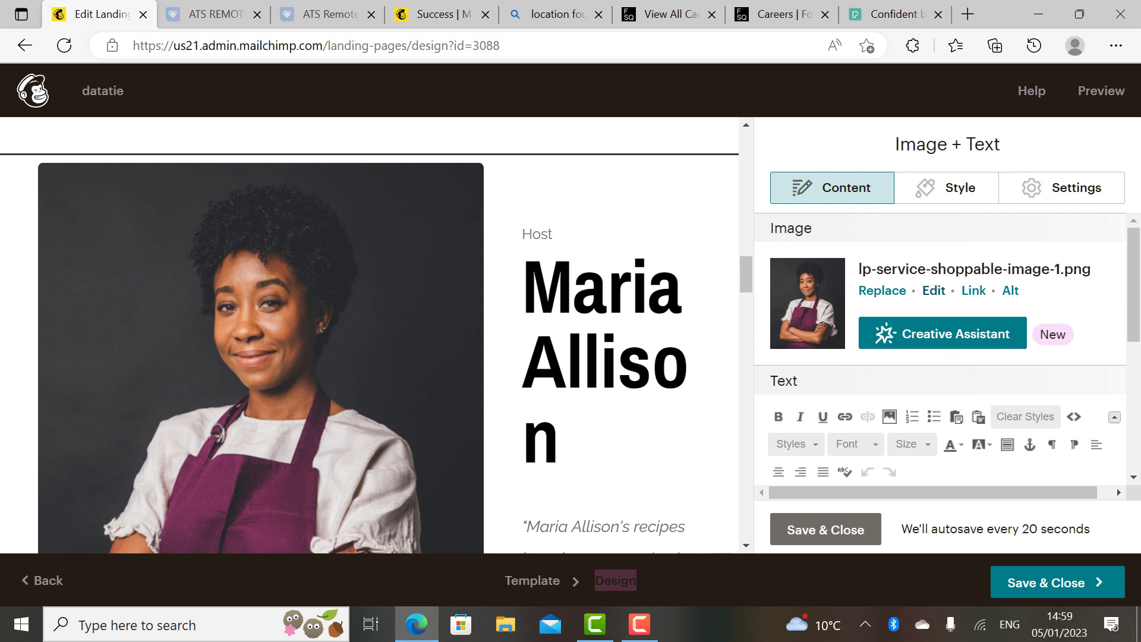
left_click(882, 290)
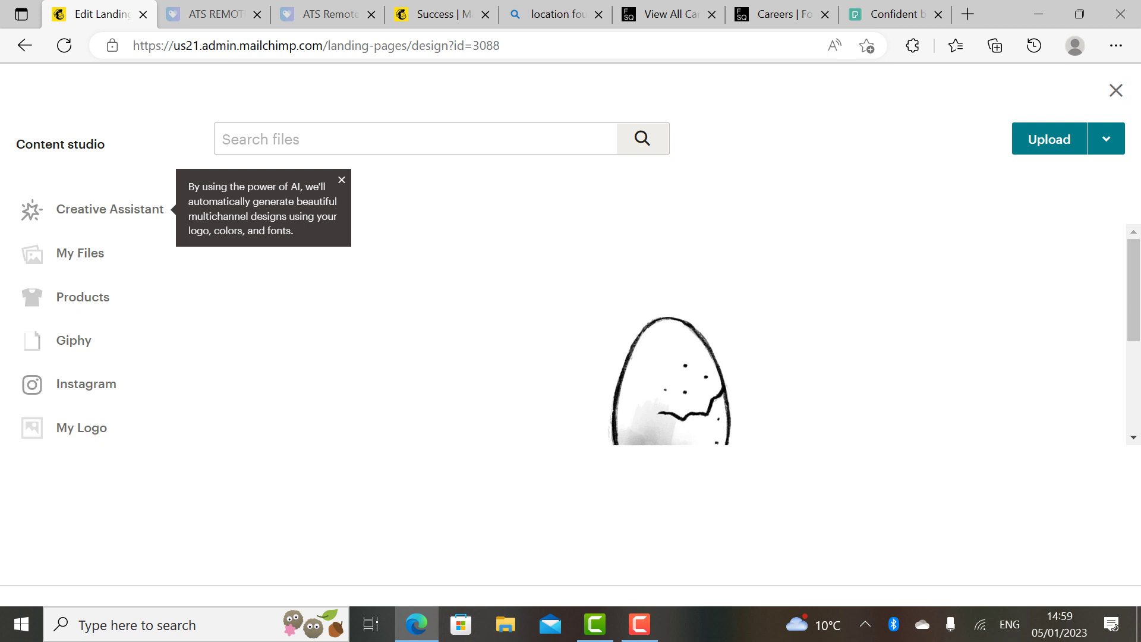
left_click(1049, 139)
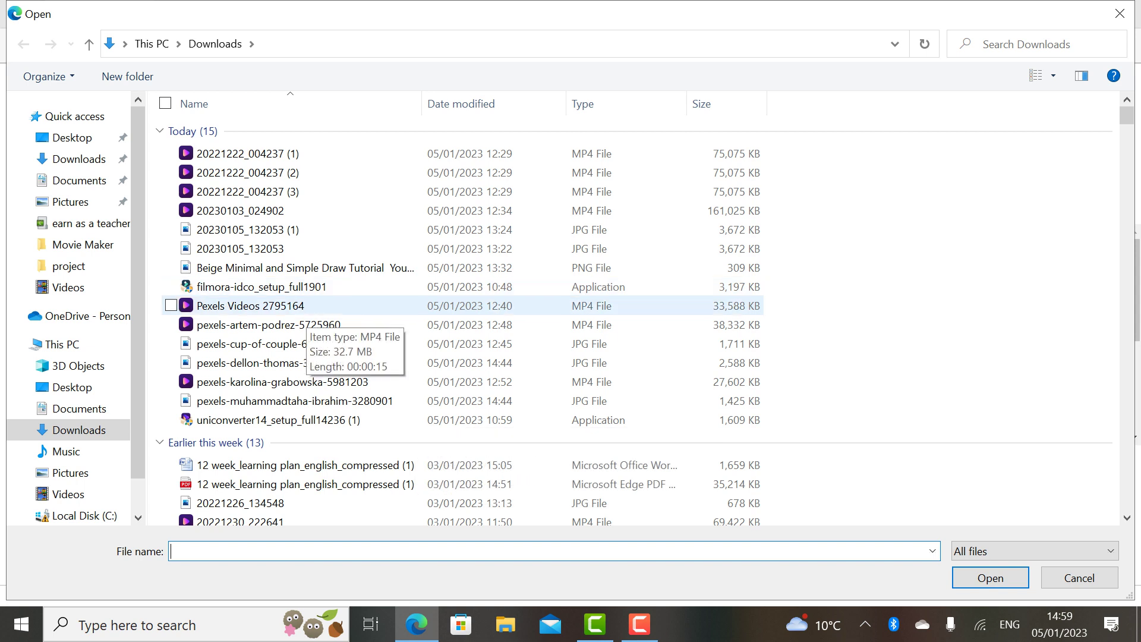
left_click(300, 306)
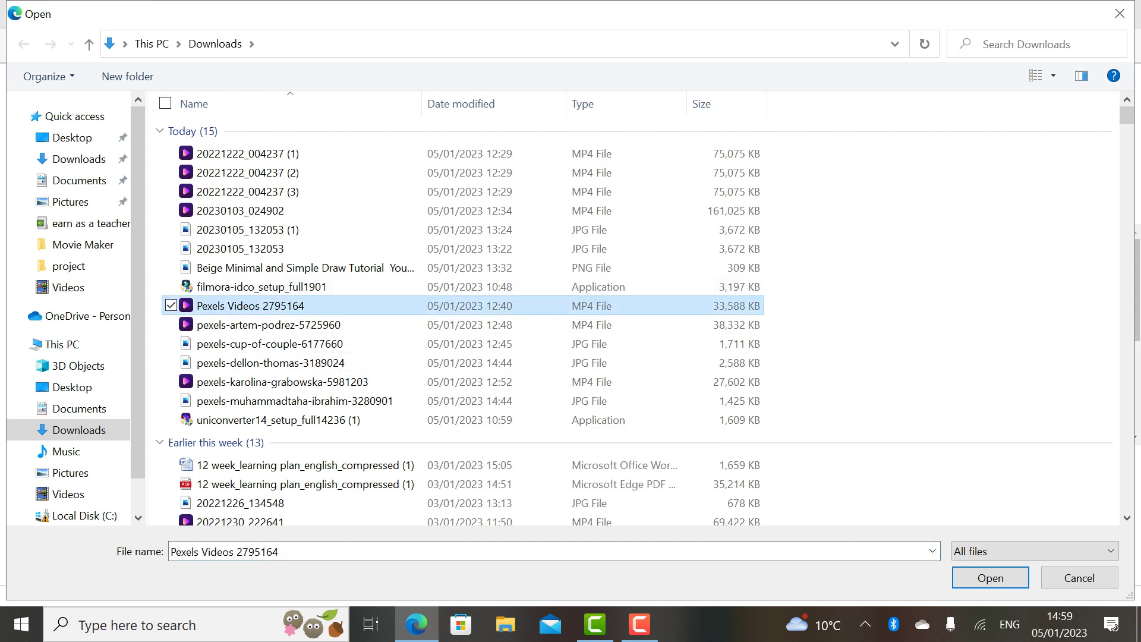
left_click(990, 577)
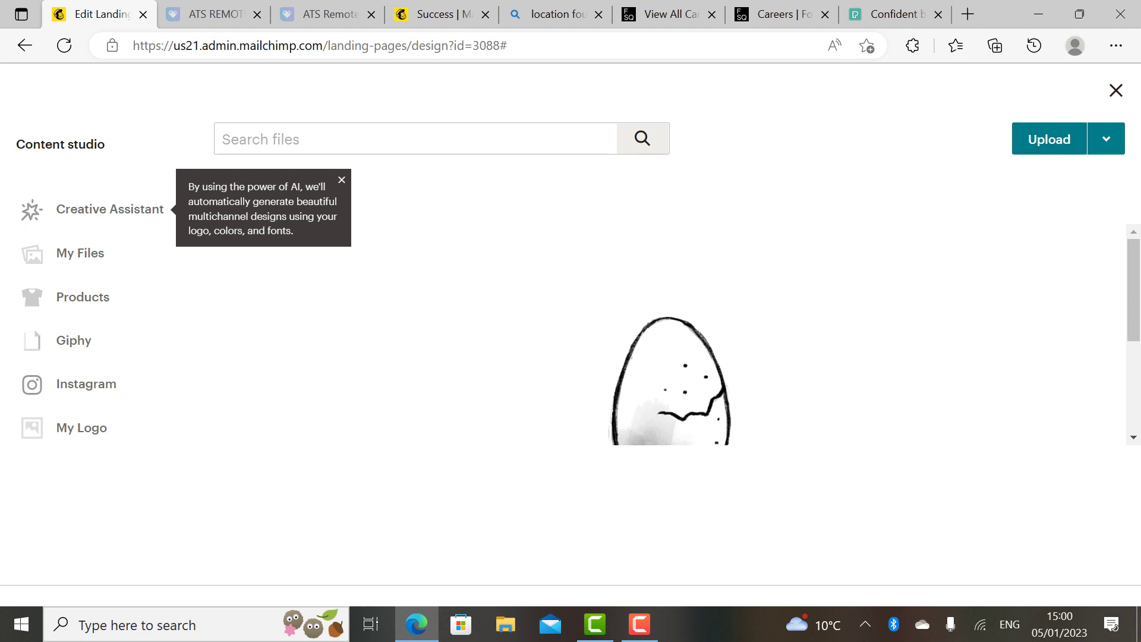
left_click(1115, 90)
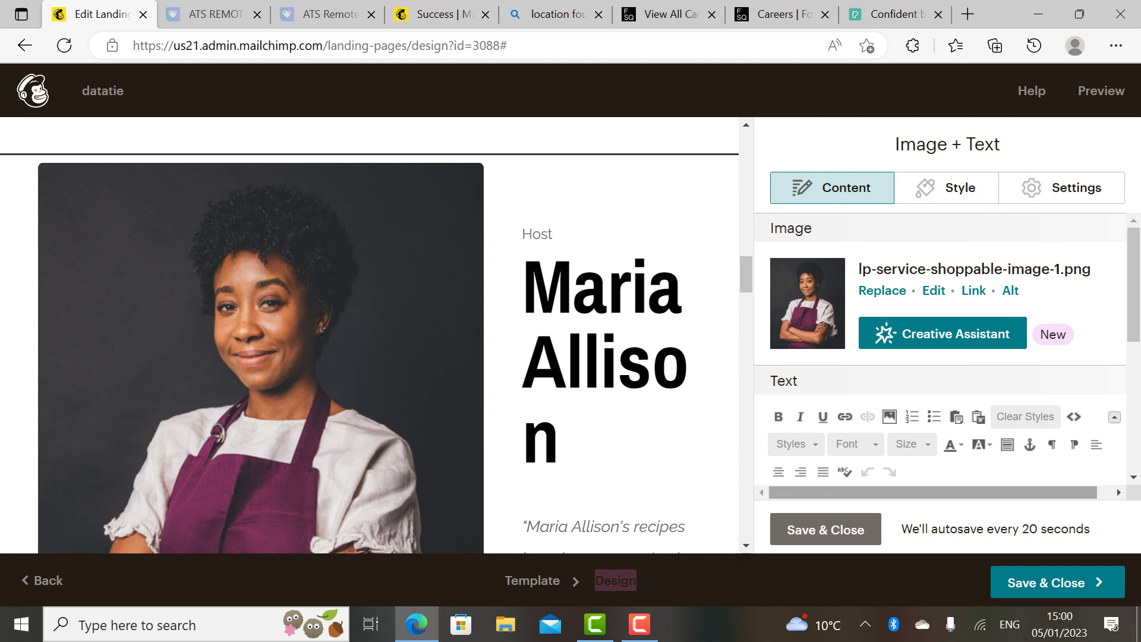
Step: Reopen the host Image + Text block, swap in the new host's full name, and save
left_click(826, 528)
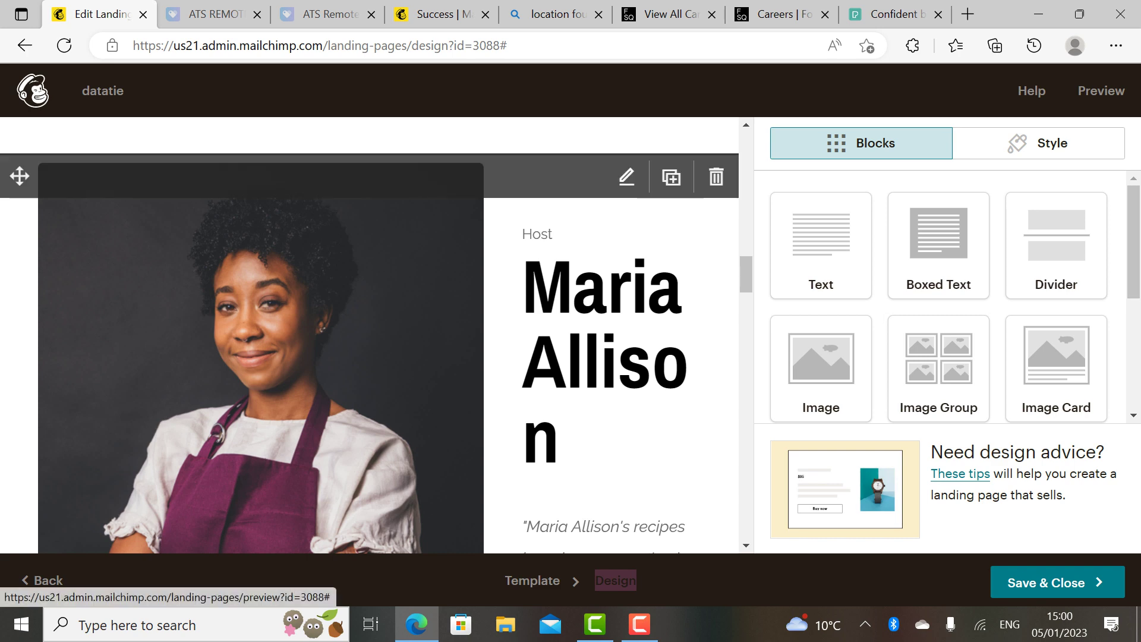
left_click(627, 176)
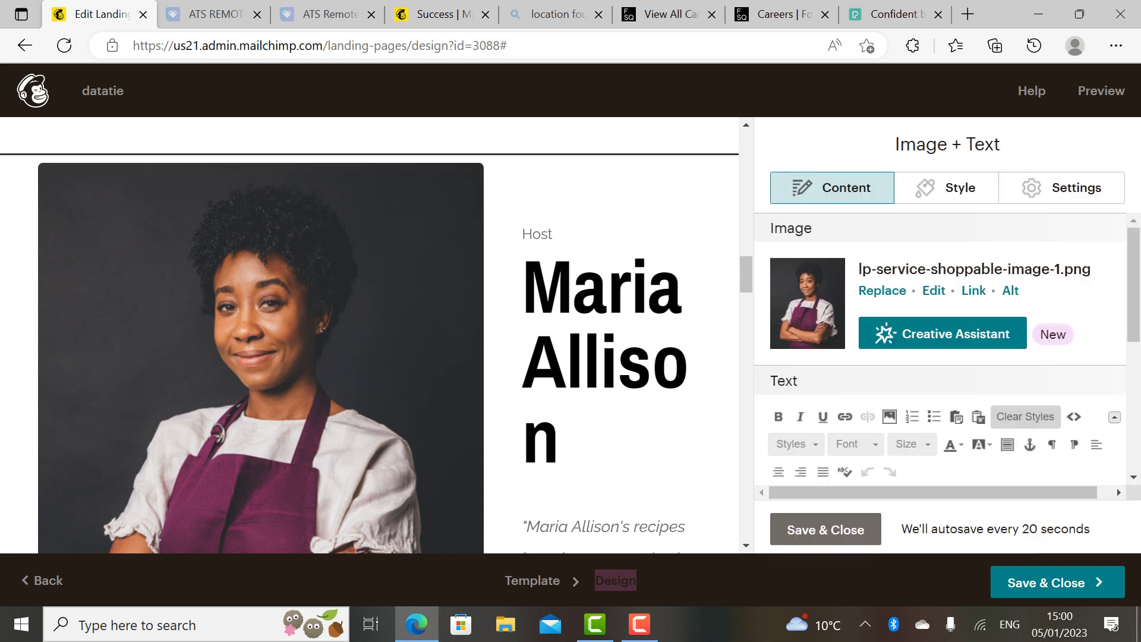
scroll(1133, 477, "down", 3)
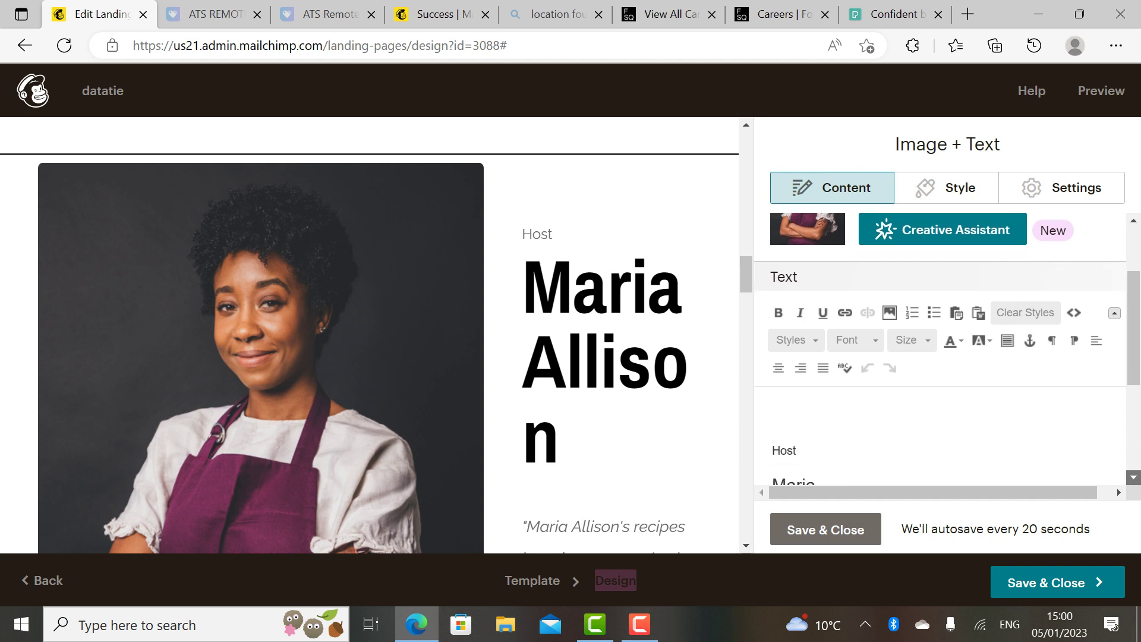
scroll(1134, 477, "down", 1)
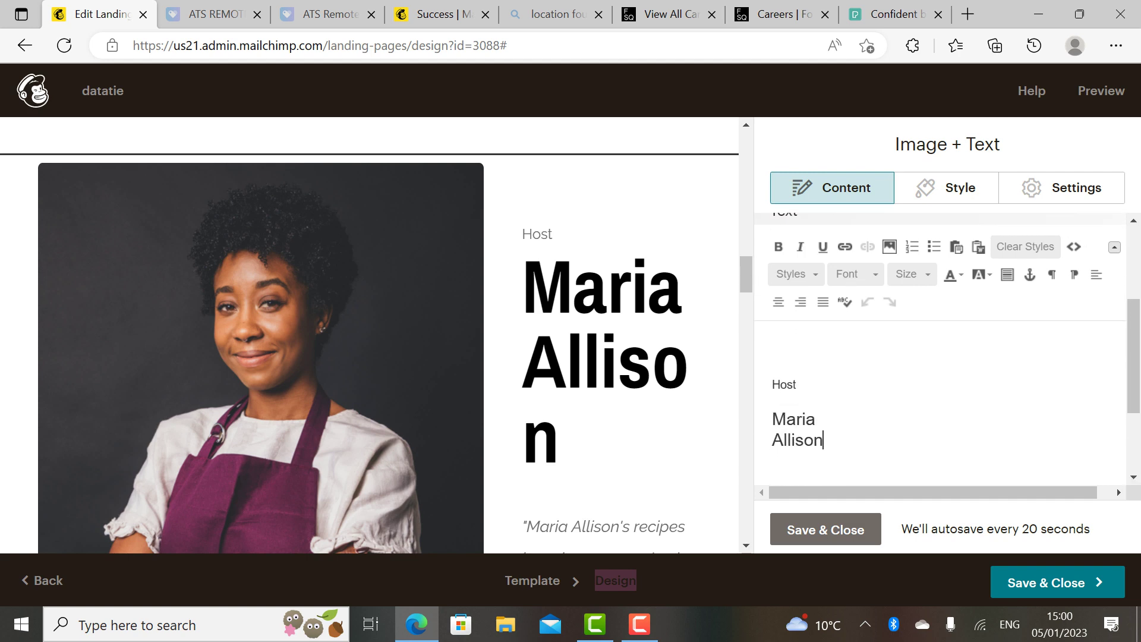
key("BackSpace")
key("BackSpace")
key("BackSpace")
key("BackSpace")
key("BackSpace")
key("BackSpace")
key("BackSpace")
key("BackSpace")
key("BackSpace")
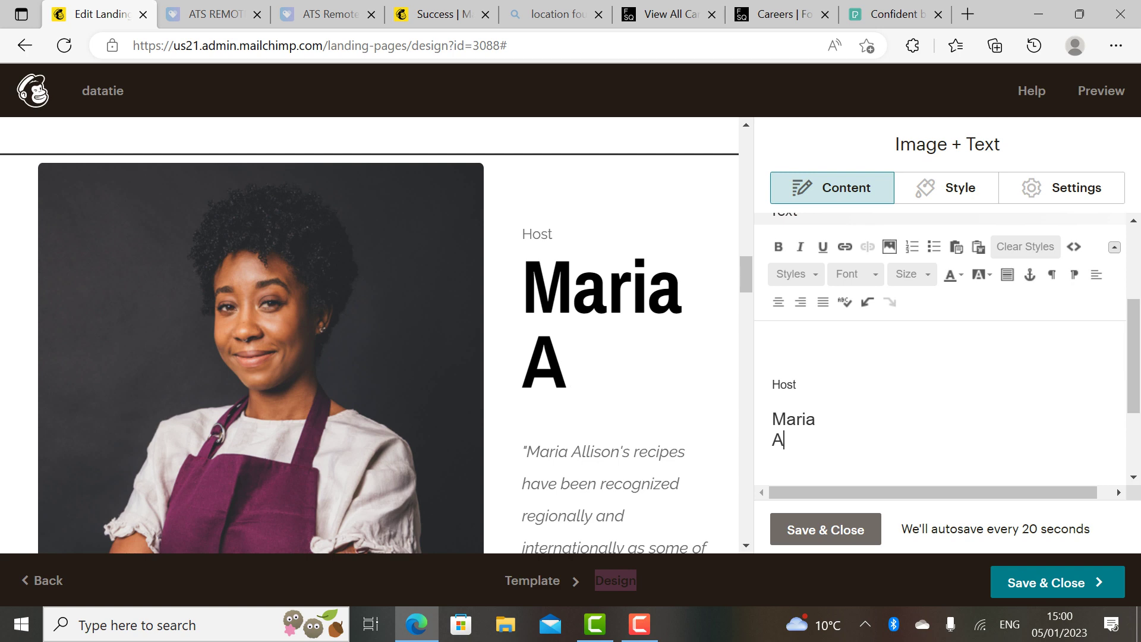
key("BackSpace")
key("BackSpace")
key("BackSpace")
key("BackSpace")
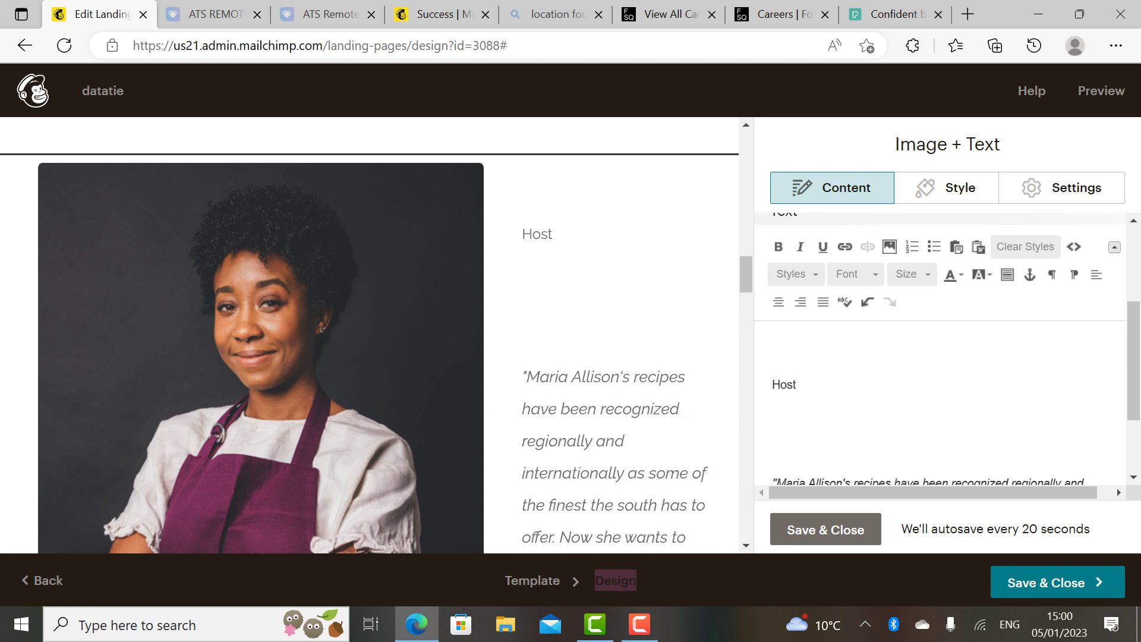
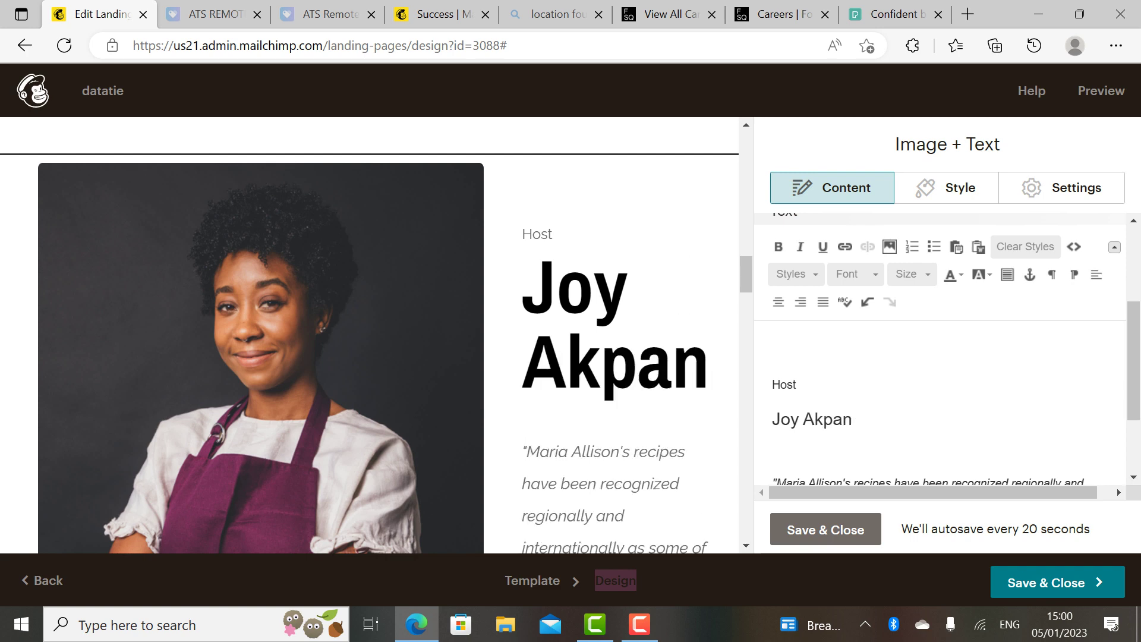
scroll(939, 386, "down", 2)
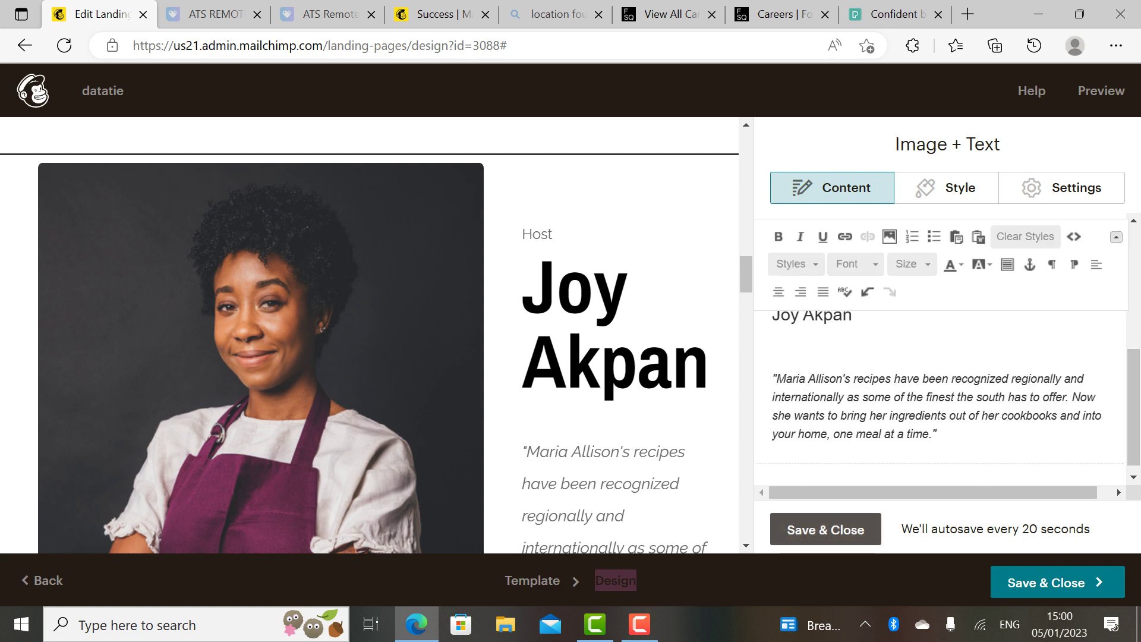
left_click(825, 529)
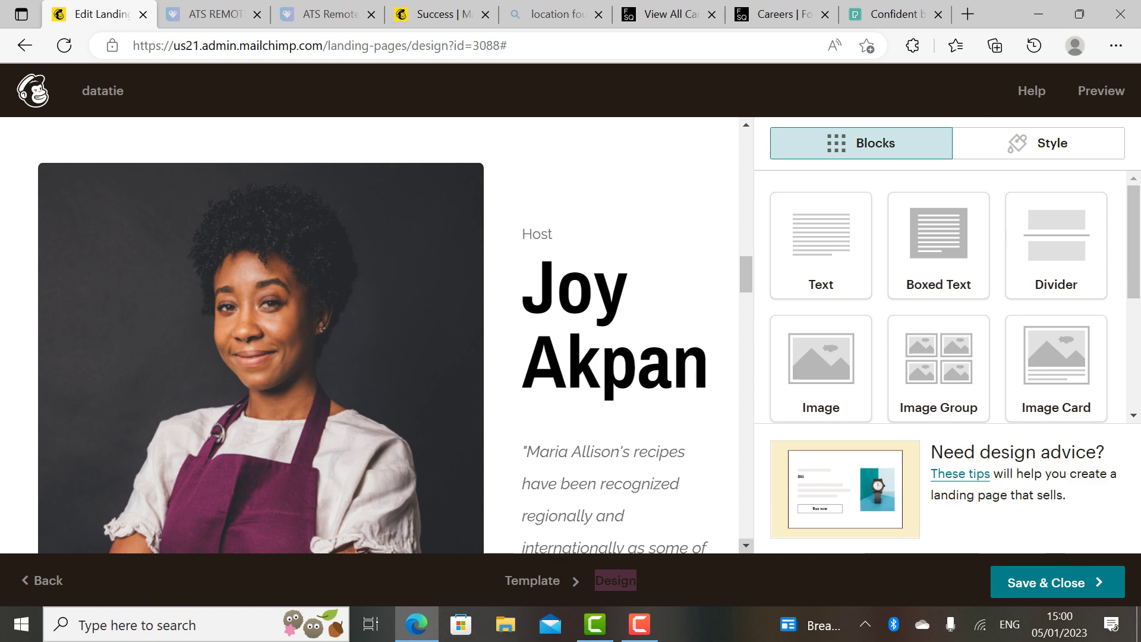
Step: Change the recipe section's 'Read More' button label to 'Details' and save
scroll(387, 333, "down", 5)
scroll(386, 333, "down", 10)
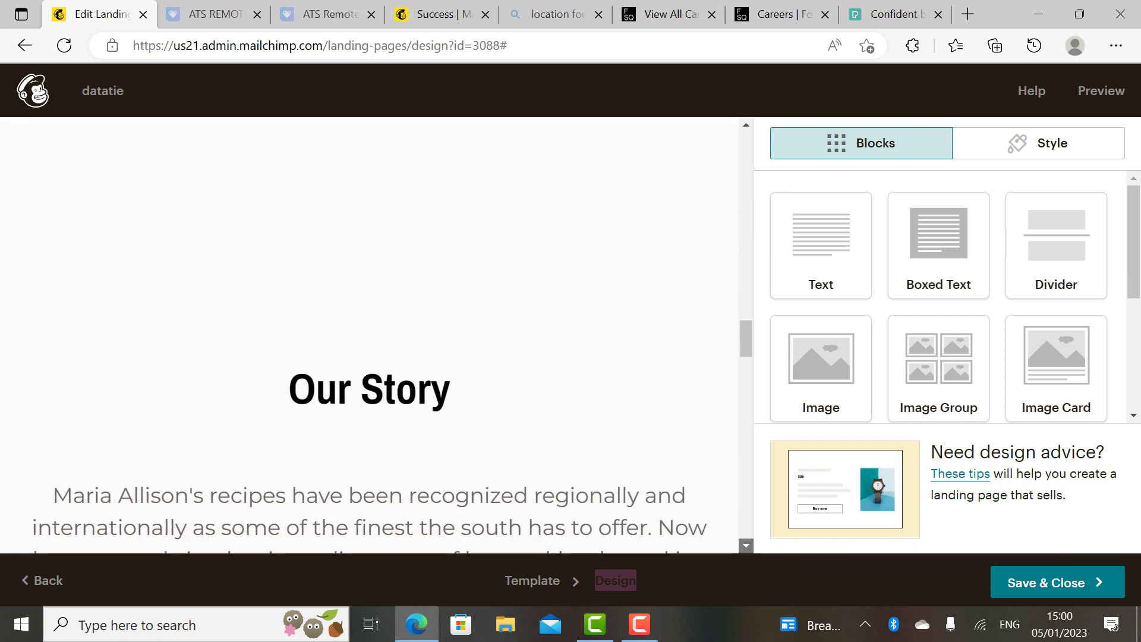
scroll(386, 333, "down", 7)
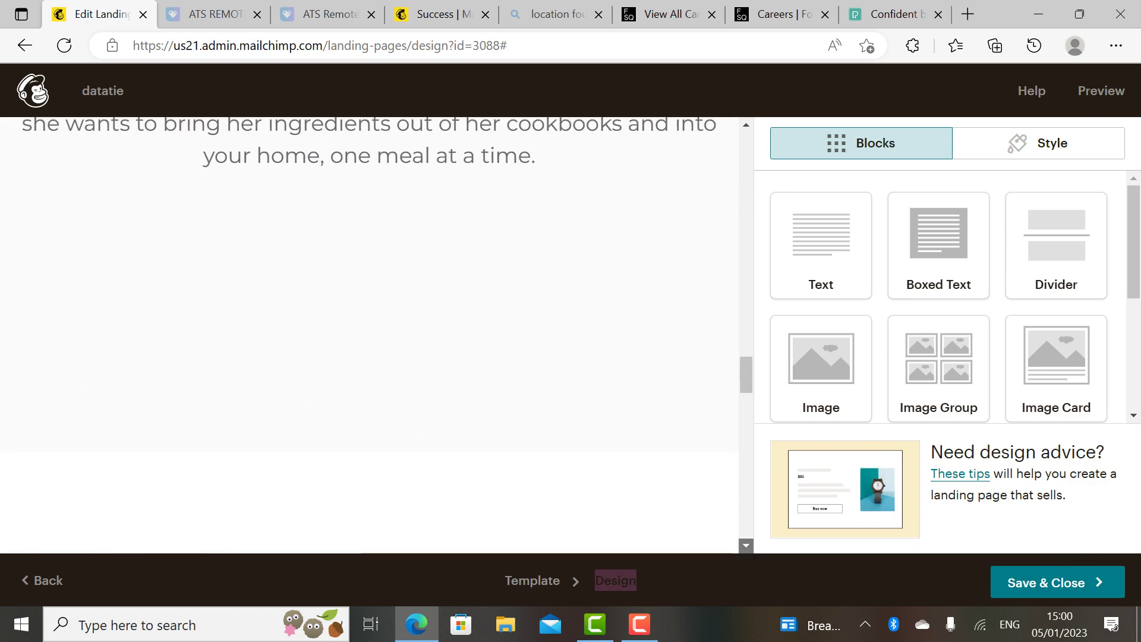
scroll(386, 333, "down", 6)
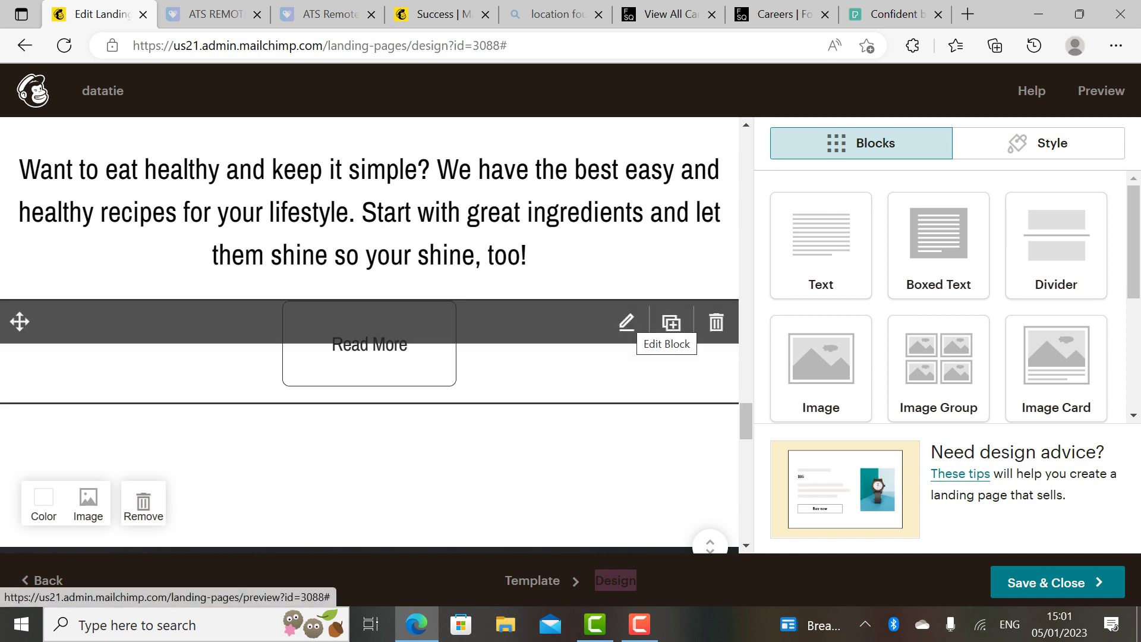
left_click(626, 322)
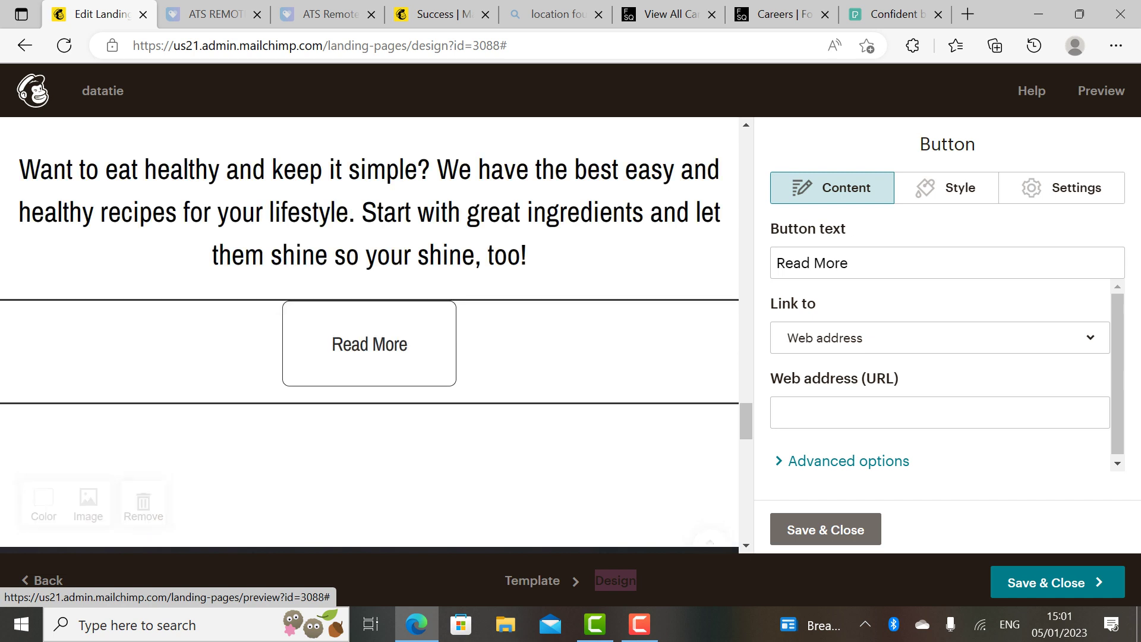
left_click(848, 263)
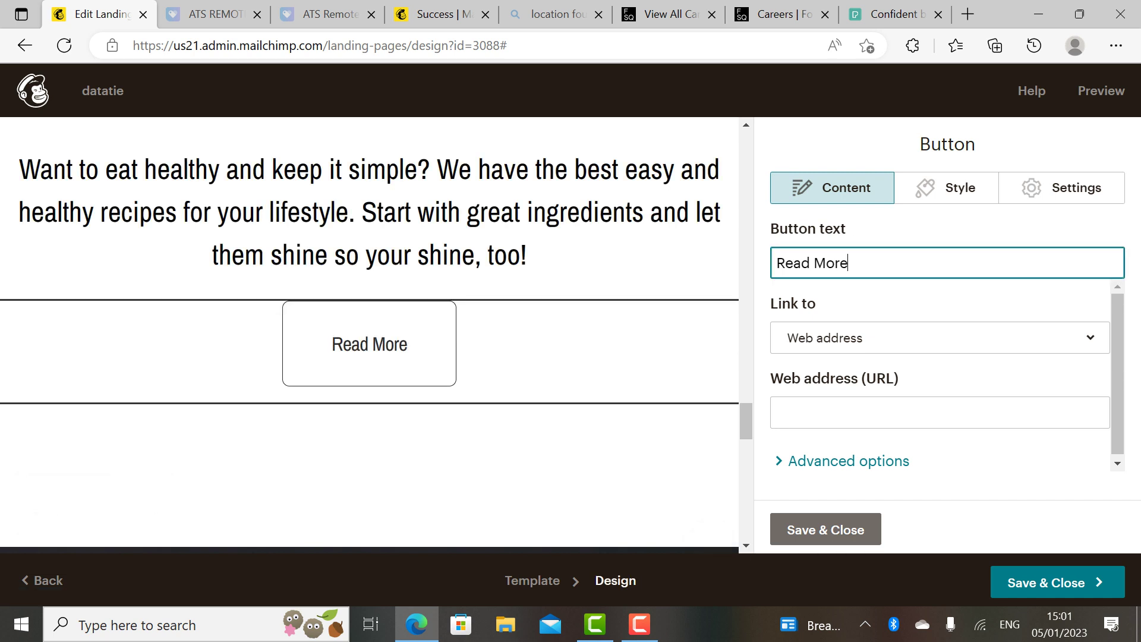
key("BackSpace")
key("BackSpace")
key("BackSpace")
key("BackSpace")
key("BackSpace")
key("BackSpace")
key("BackSpace")
key("BackSpace")
key("BackSpace")
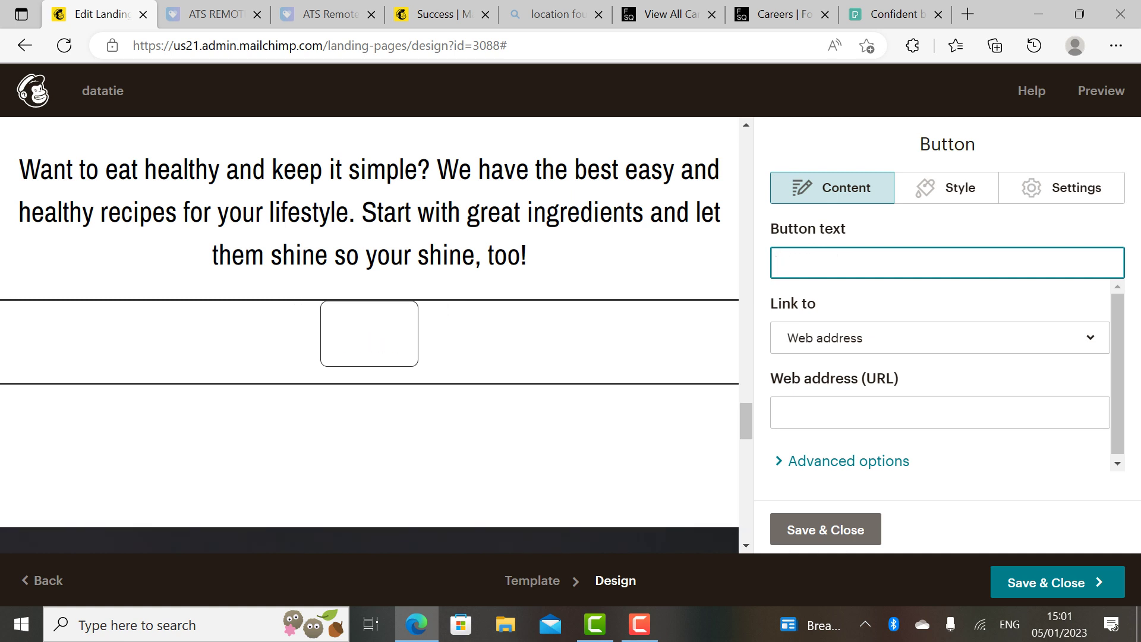
type("Deat")
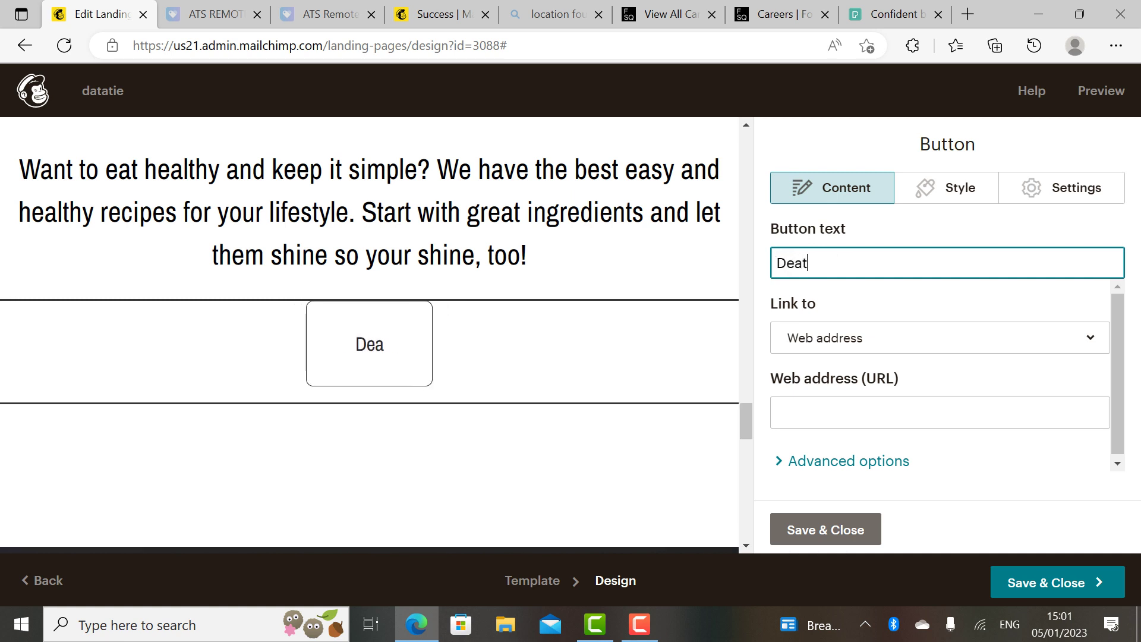
type("ils")
key("BackSpace")
key("BackSpace")
key("BackSpace")
key("BackSpace")
key("BackSpace")
type("tails")
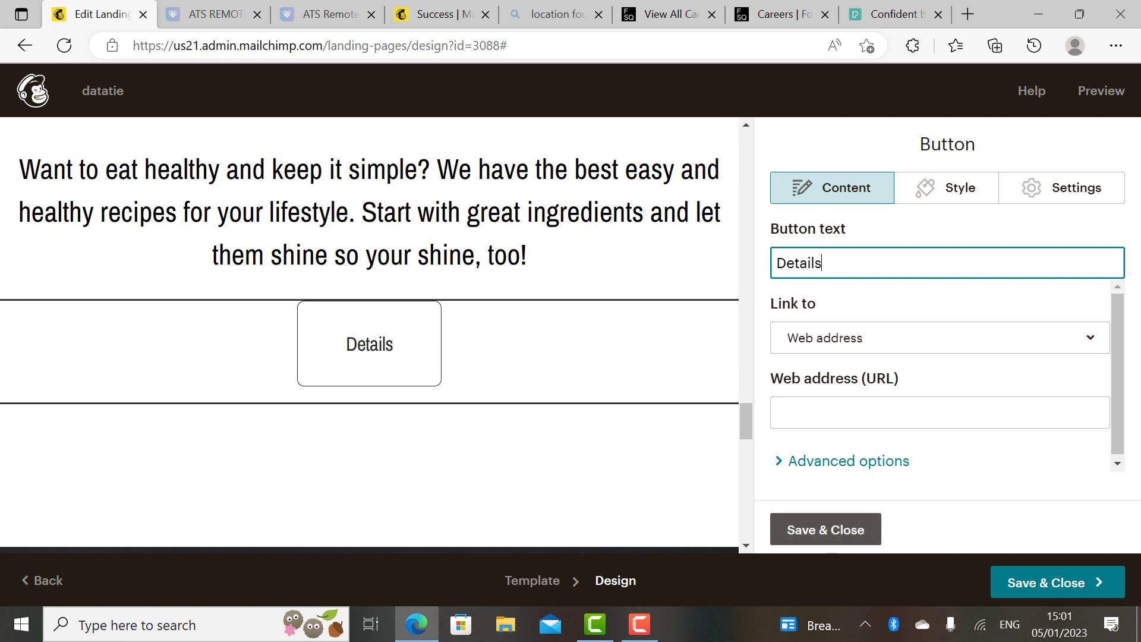
left_click(825, 529)
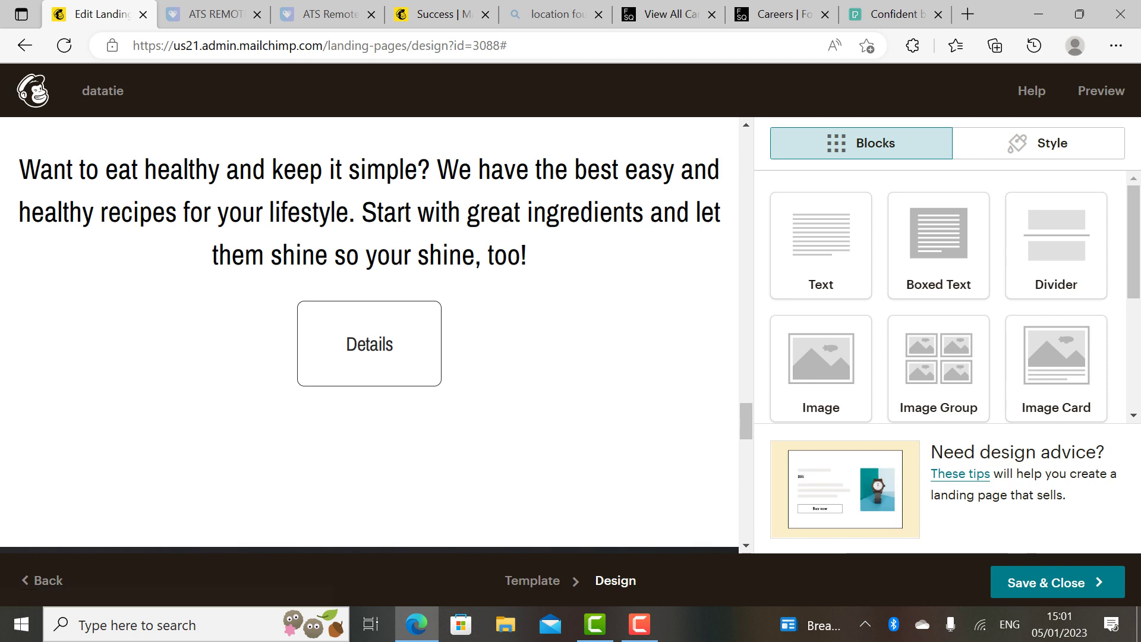
scroll(374, 336, "down", 10)
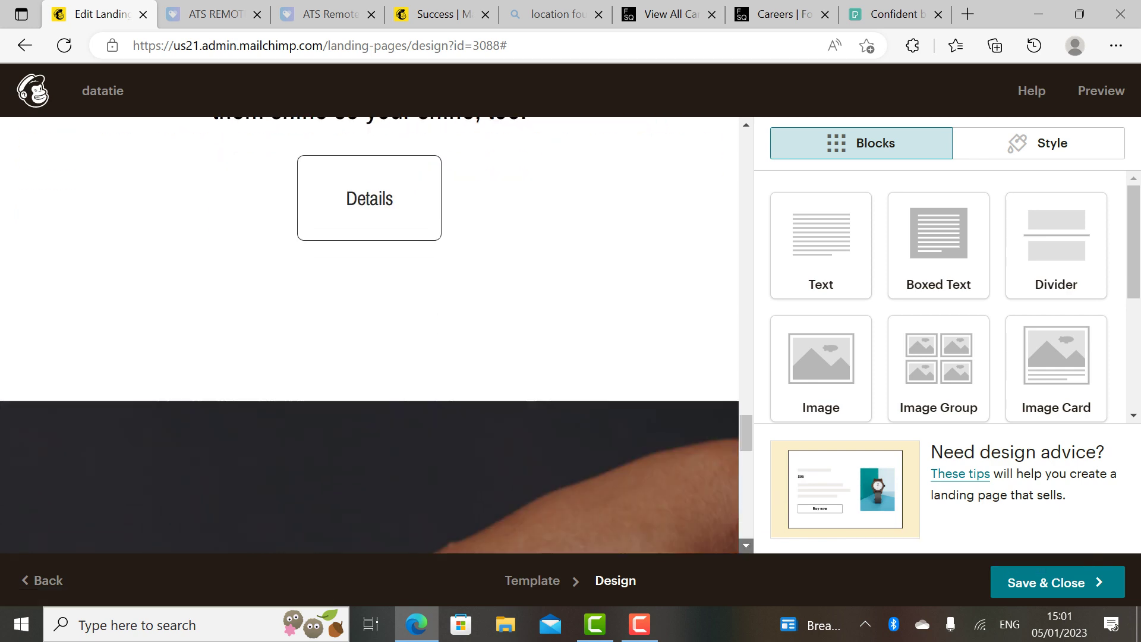
scroll(374, 335, "down", 5)
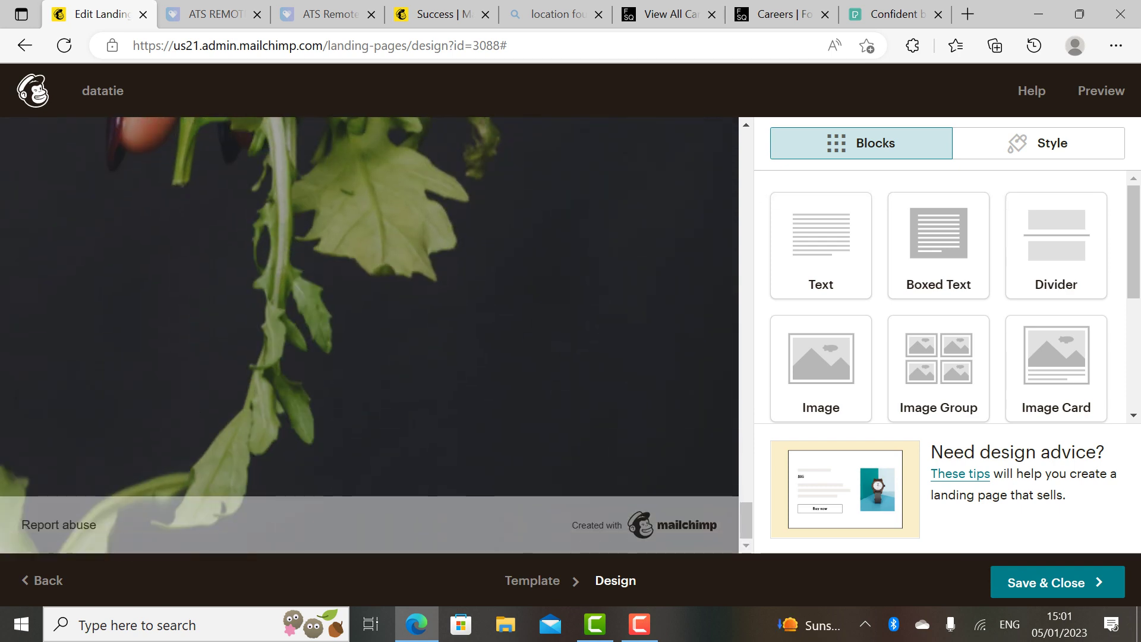
scroll(368, 336, "up", 10)
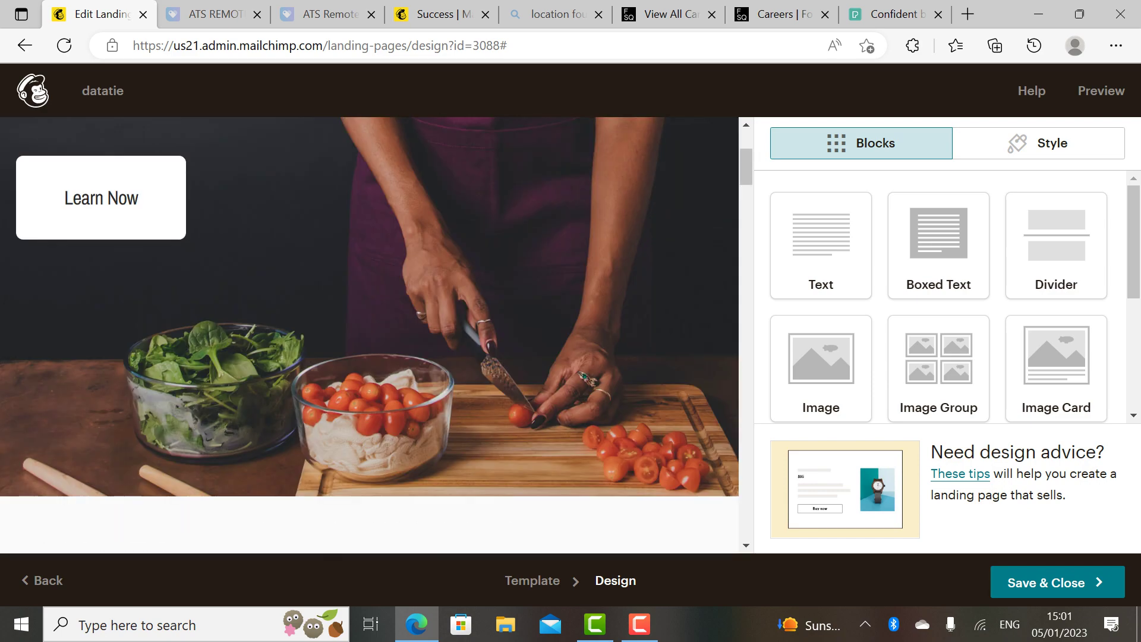
scroll(369, 335, "up", 4)
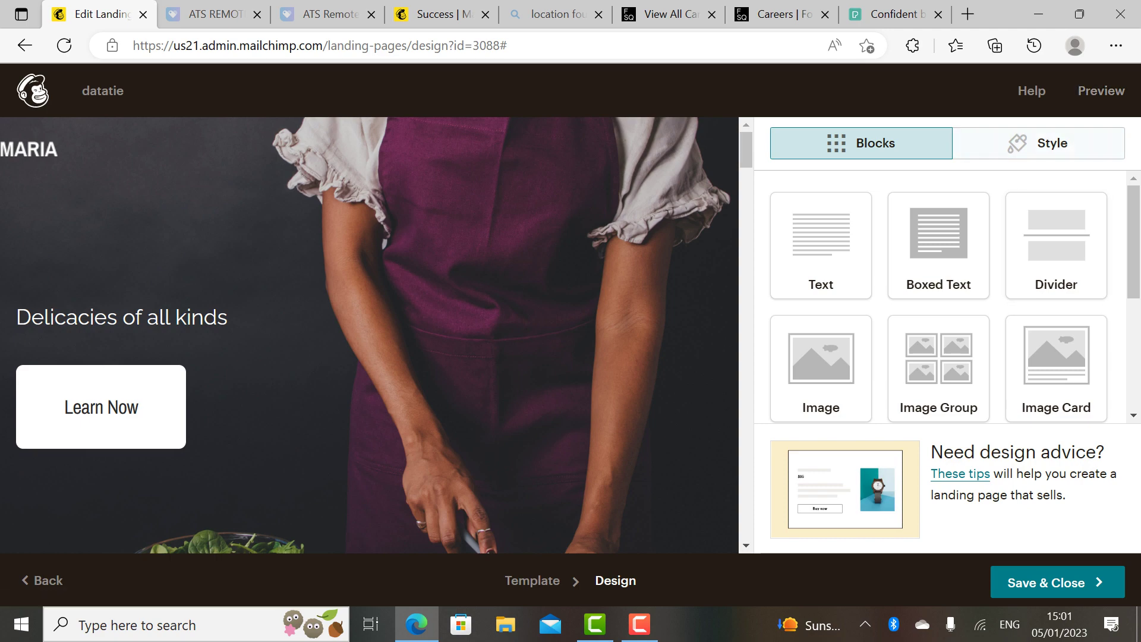
Step: Preview the datatie page on desktop and scroll through the edited sections
left_click(1101, 90)
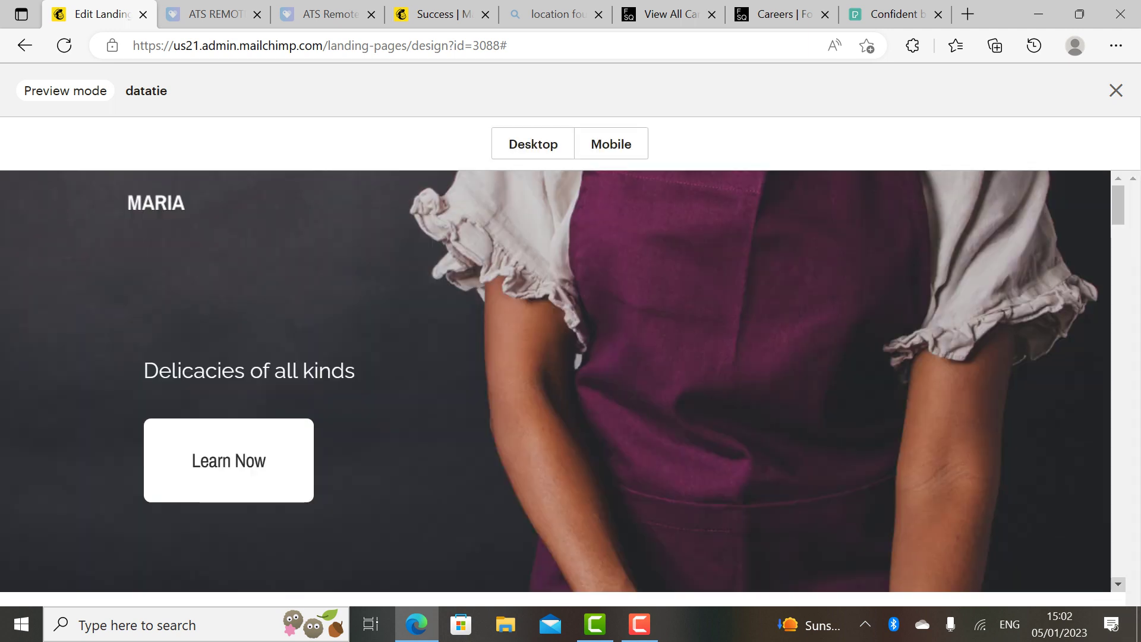
scroll(1117, 584, "down", 3)
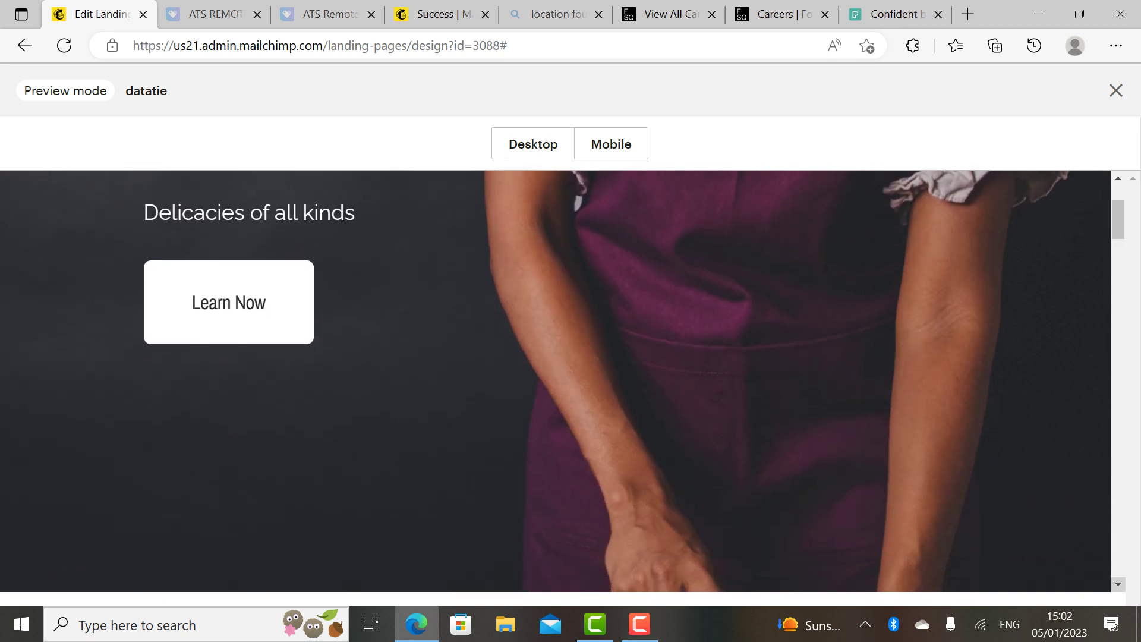
scroll(1118, 177, "up", 3)
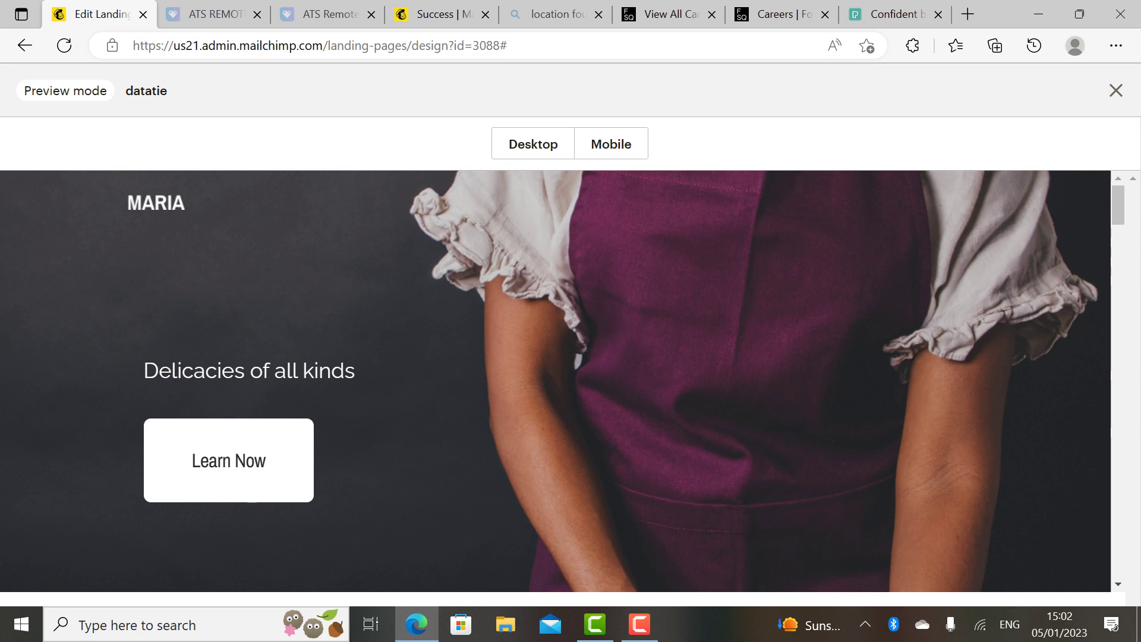
left_click(1118, 584)
left_click_drag(1117, 584, 1118, 584)
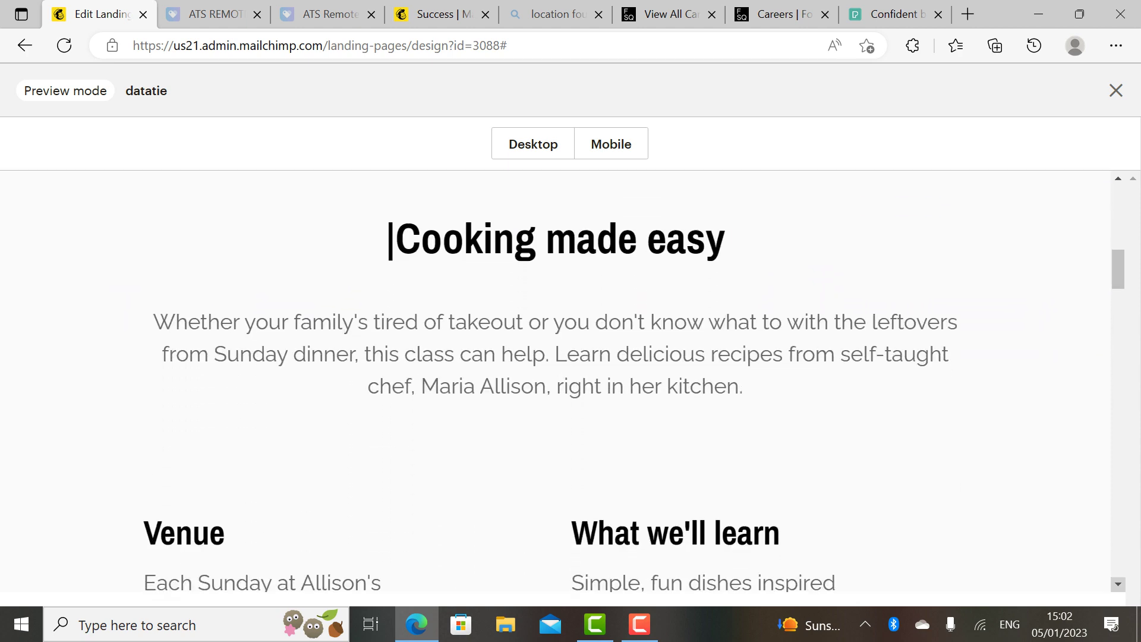
scroll(634, 387, "down", 1)
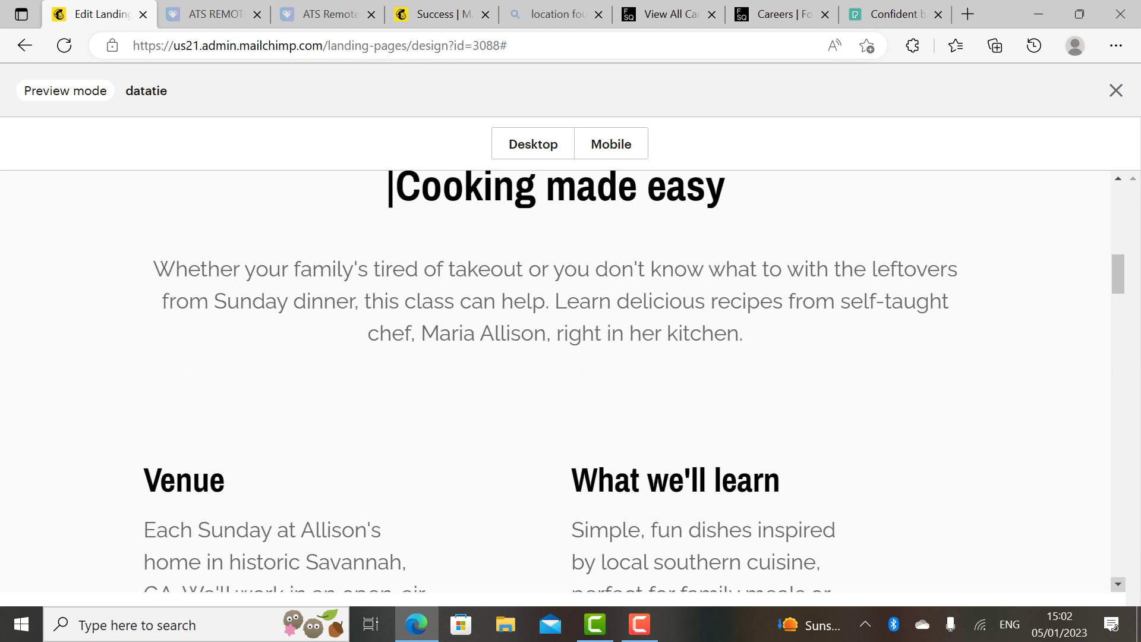
scroll(635, 380, "down", 6)
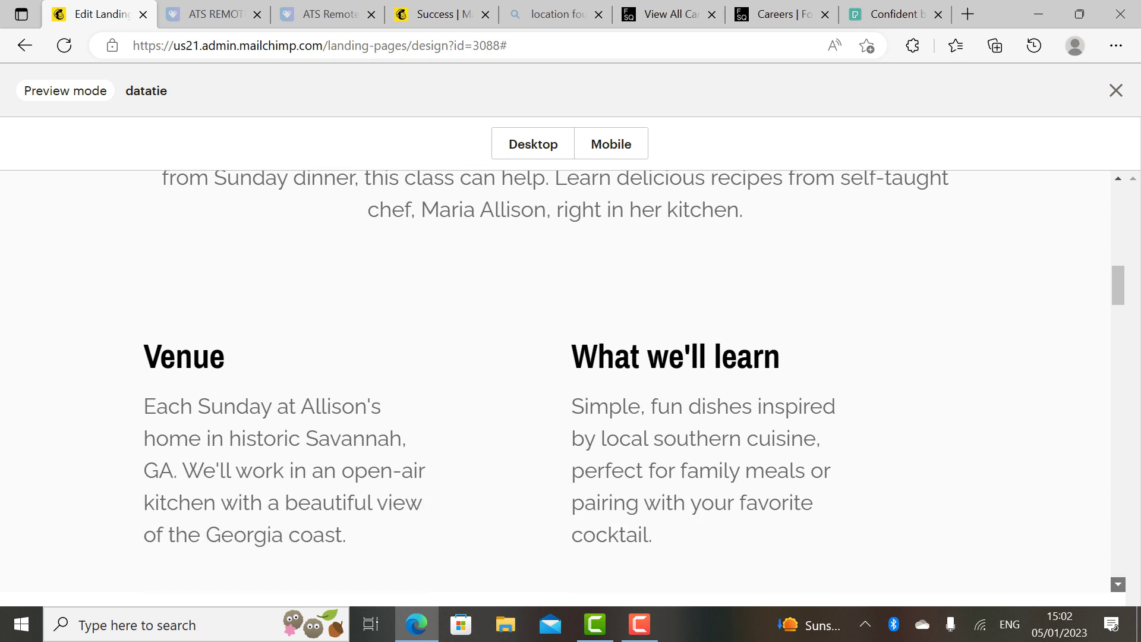
scroll(635, 381, "down", 10)
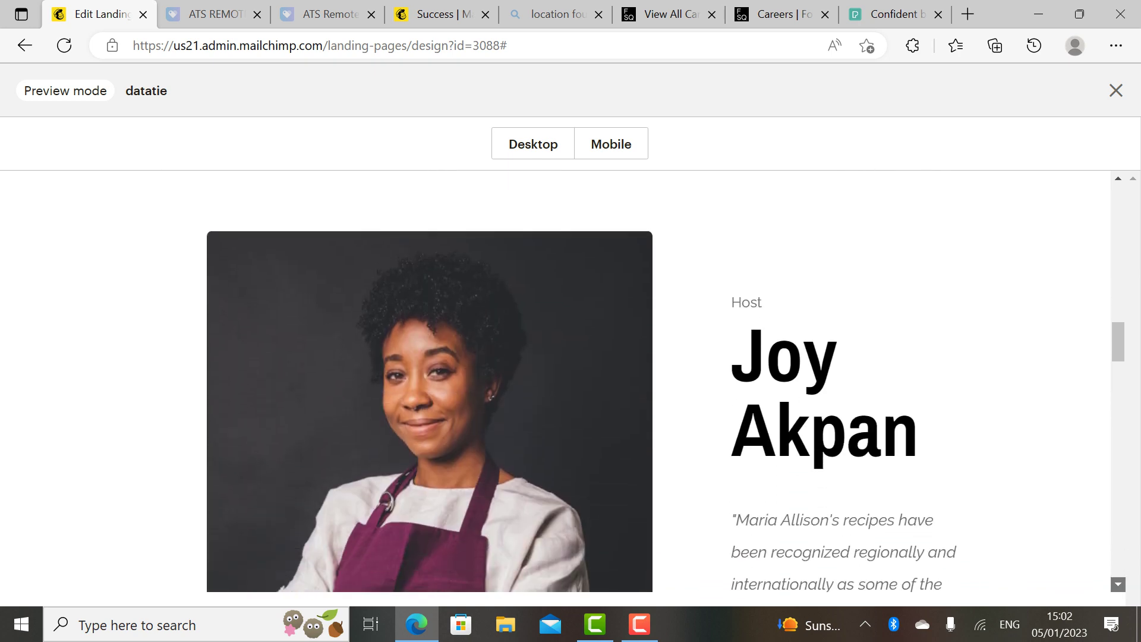
scroll(635, 380, "down", 10)
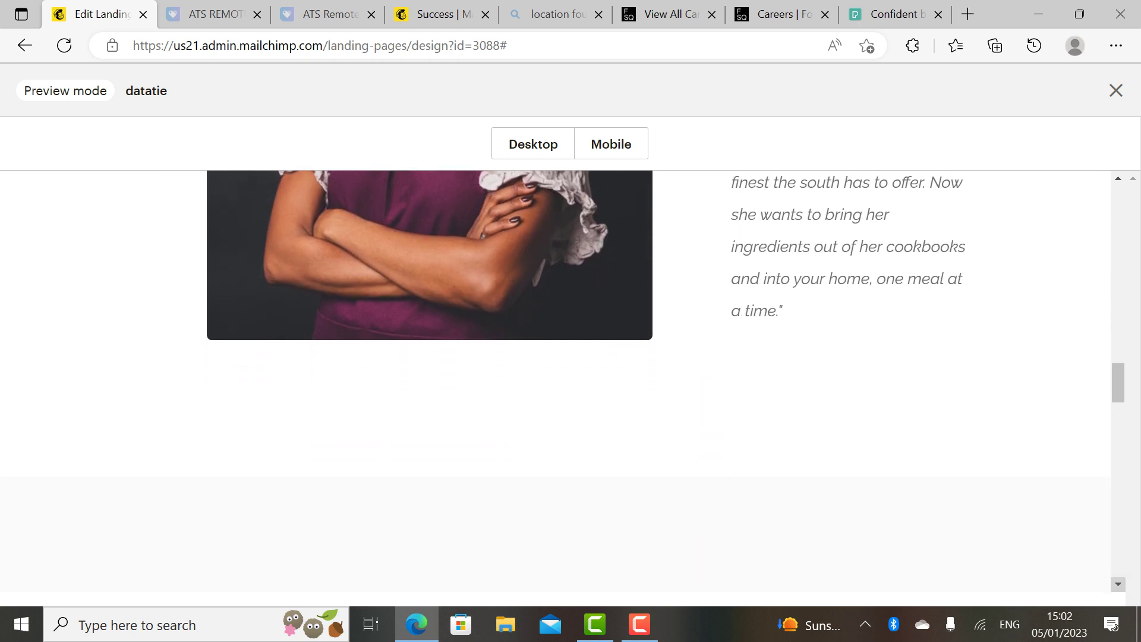
scroll(555, 380, "down", 11)
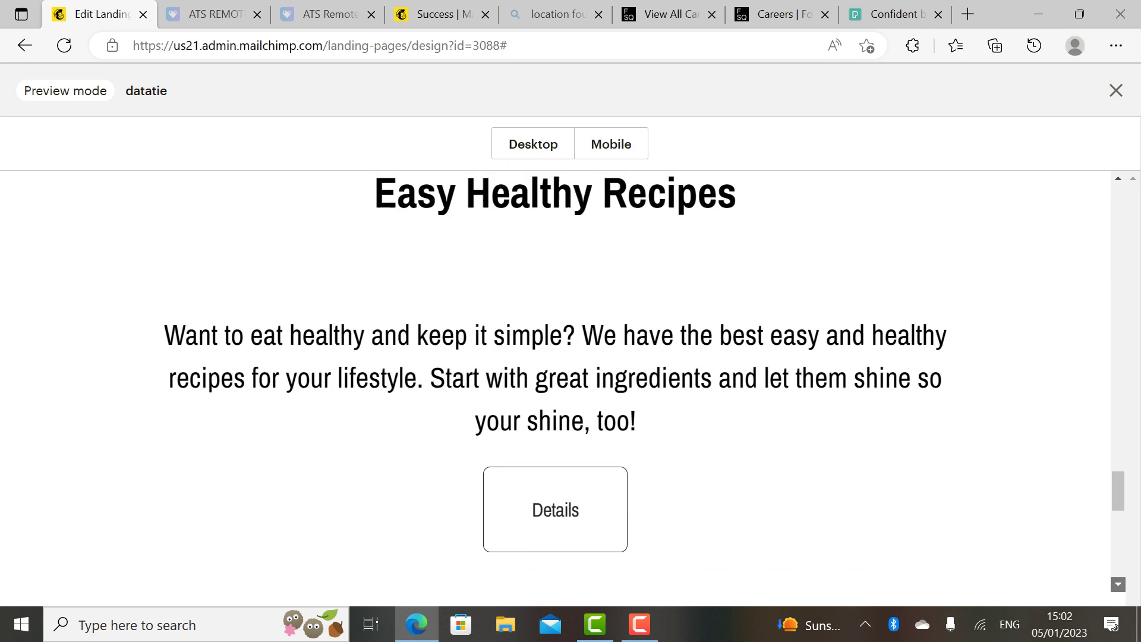
scroll(555, 380, "down", 2)
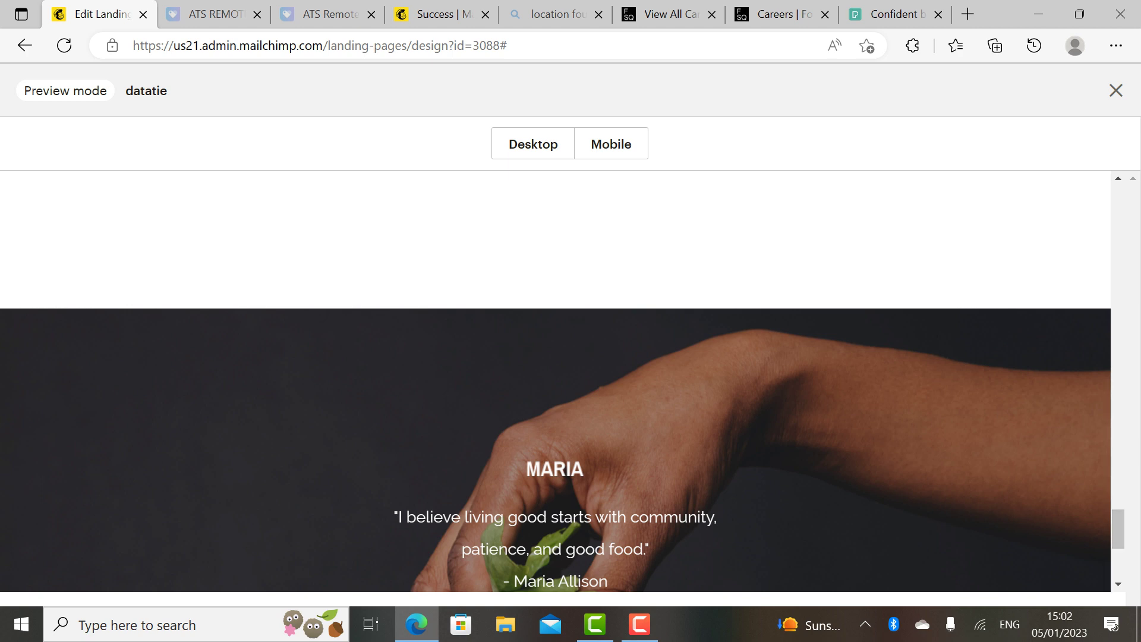
scroll(555, 380, "up", 20)
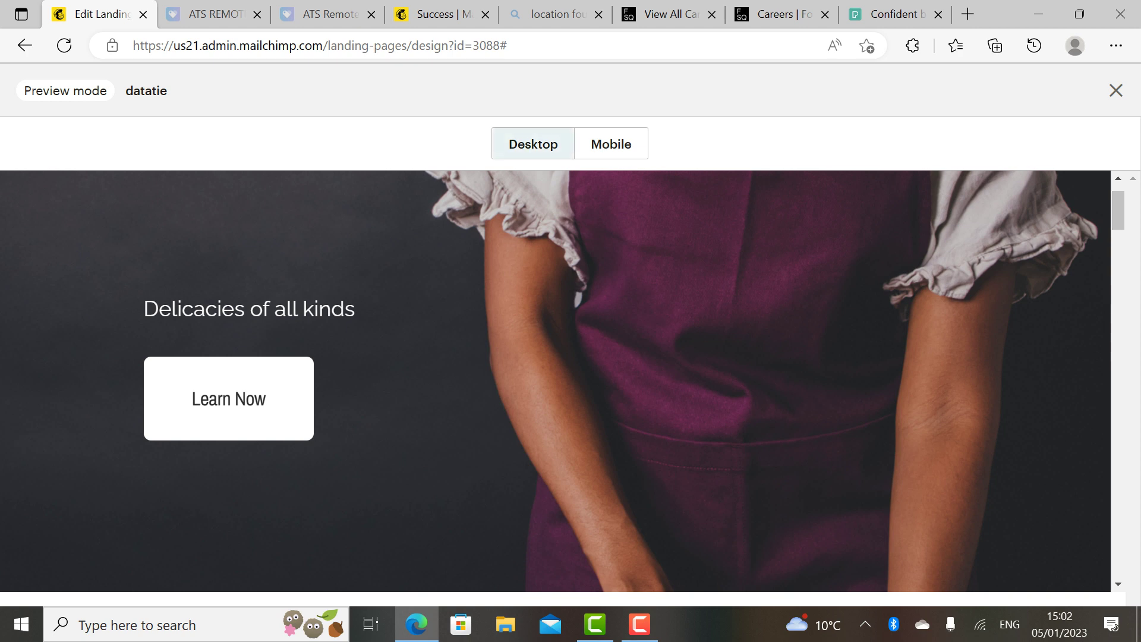
Step: Switch the preview to Mobile to check the 'Delicacies of all kinds' hero and 'Learn Now' button
left_click(611, 144)
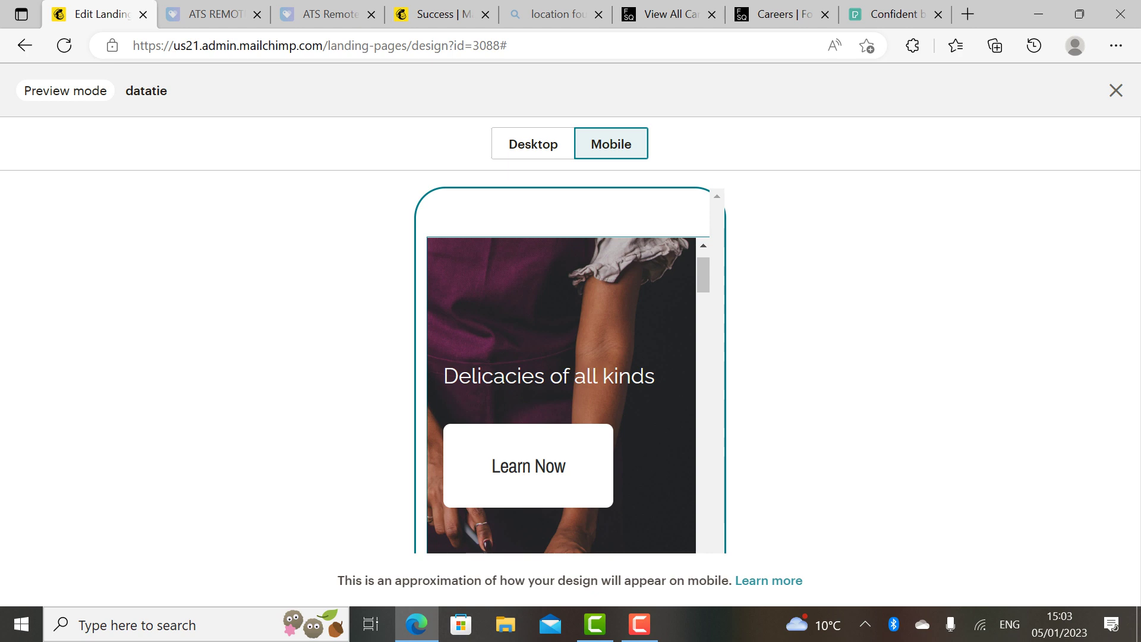
left_click(553, 148)
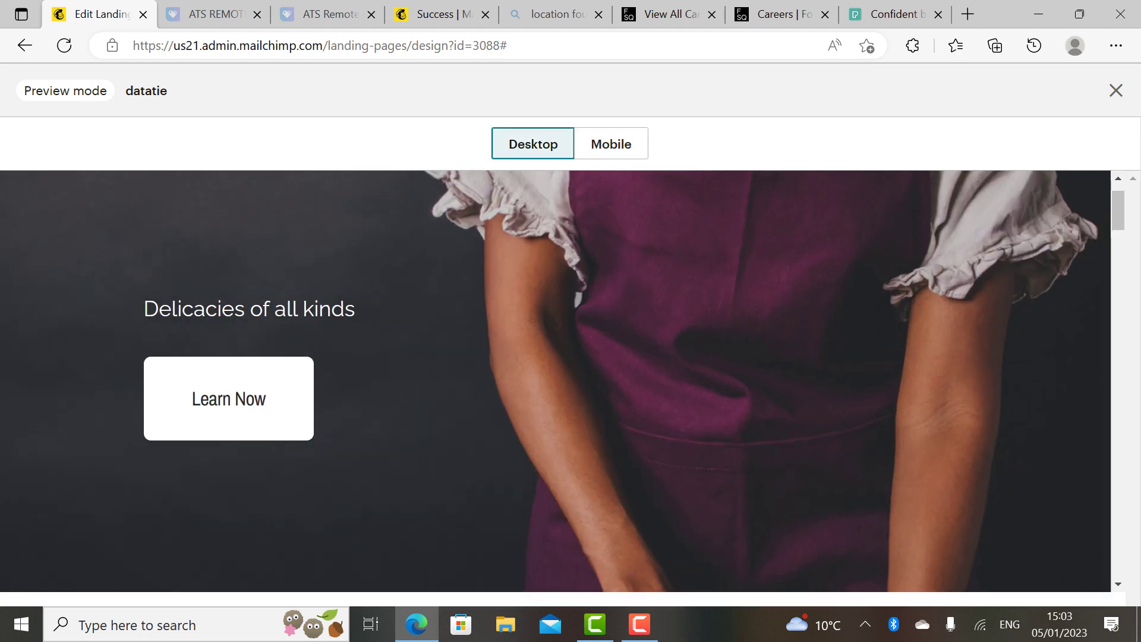
left_click(610, 144)
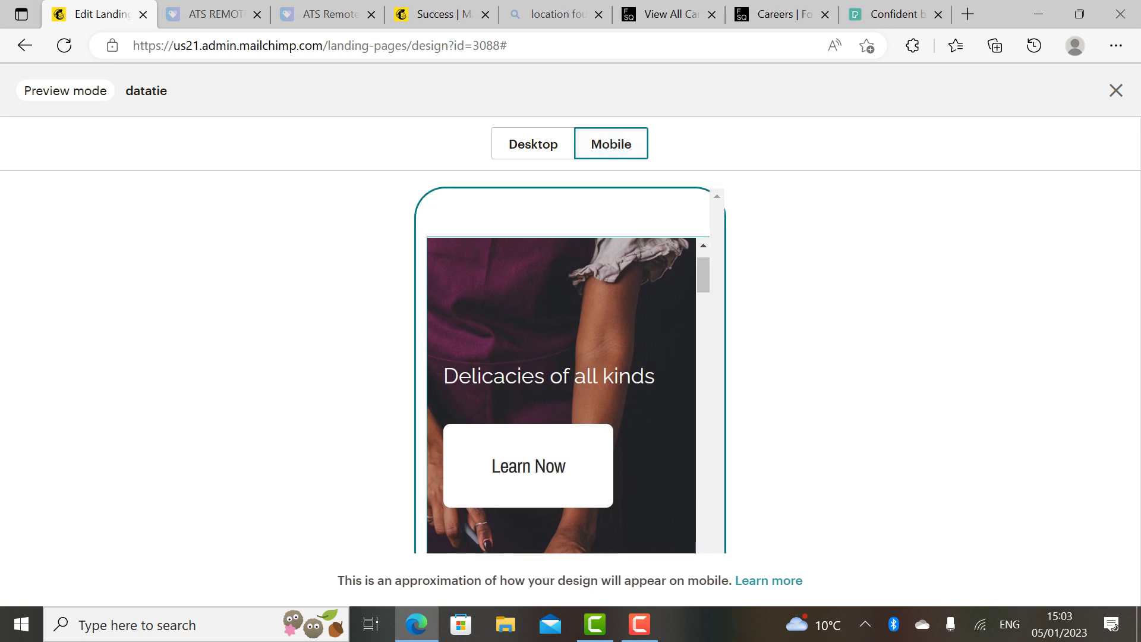
scroll(561, 395, "down", 5)
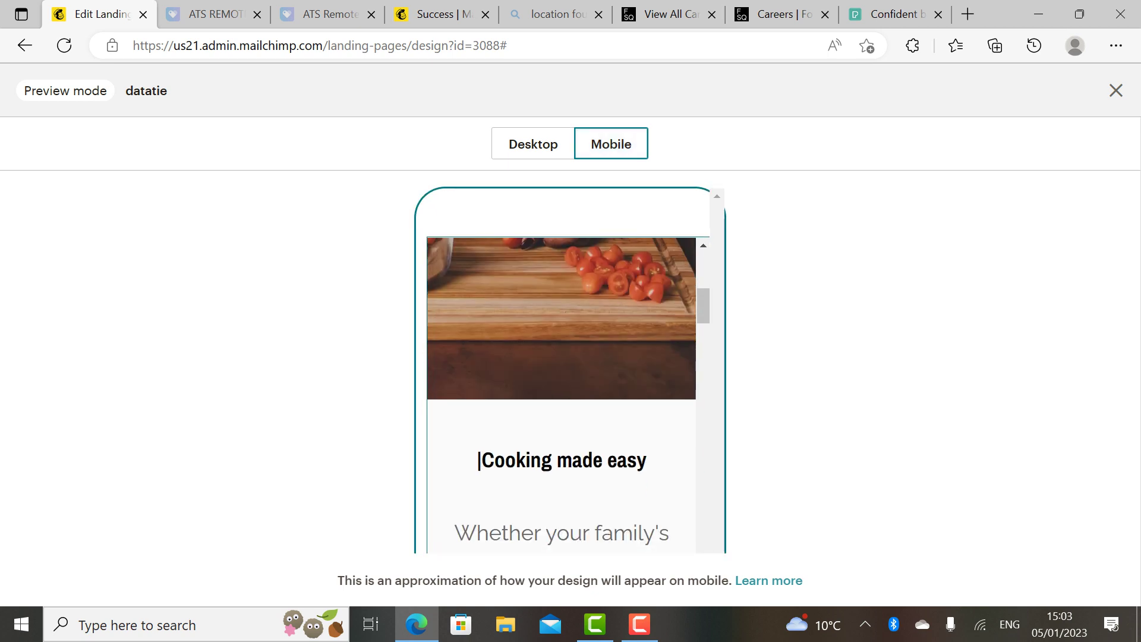
scroll(479, 460, "down", 10)
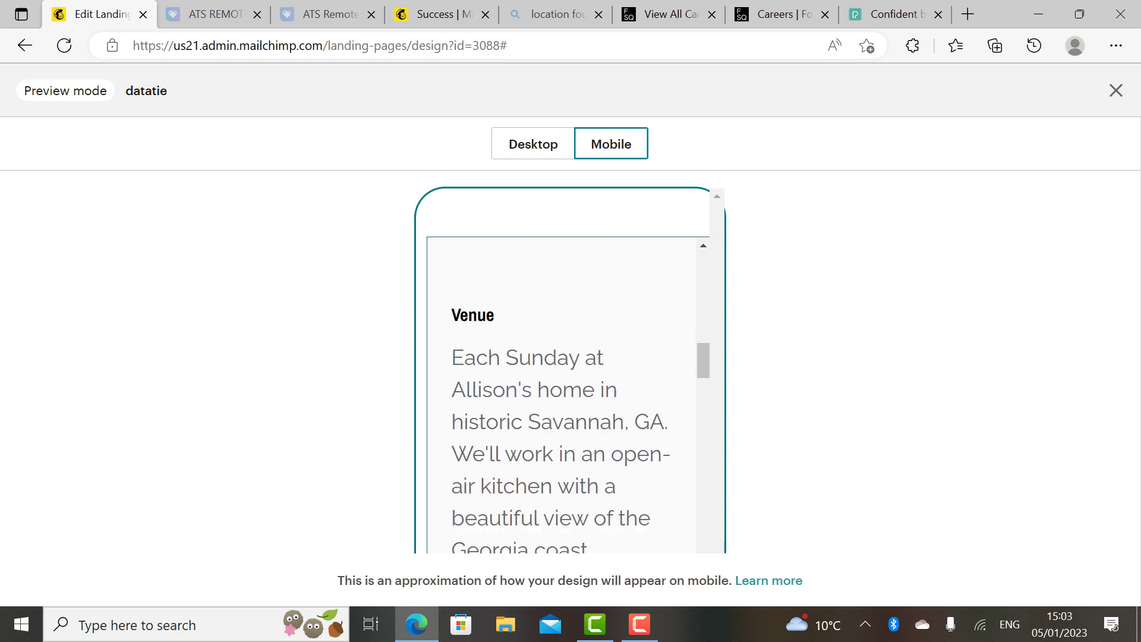
scroll(562, 395, "down", 10)
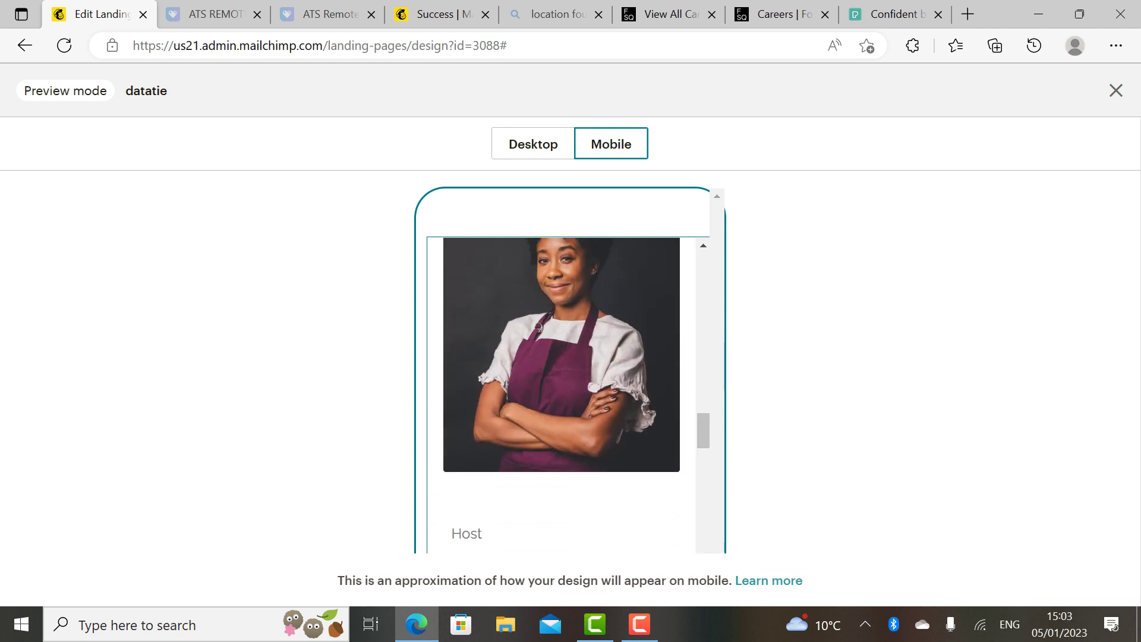
scroll(562, 395, "down", 5)
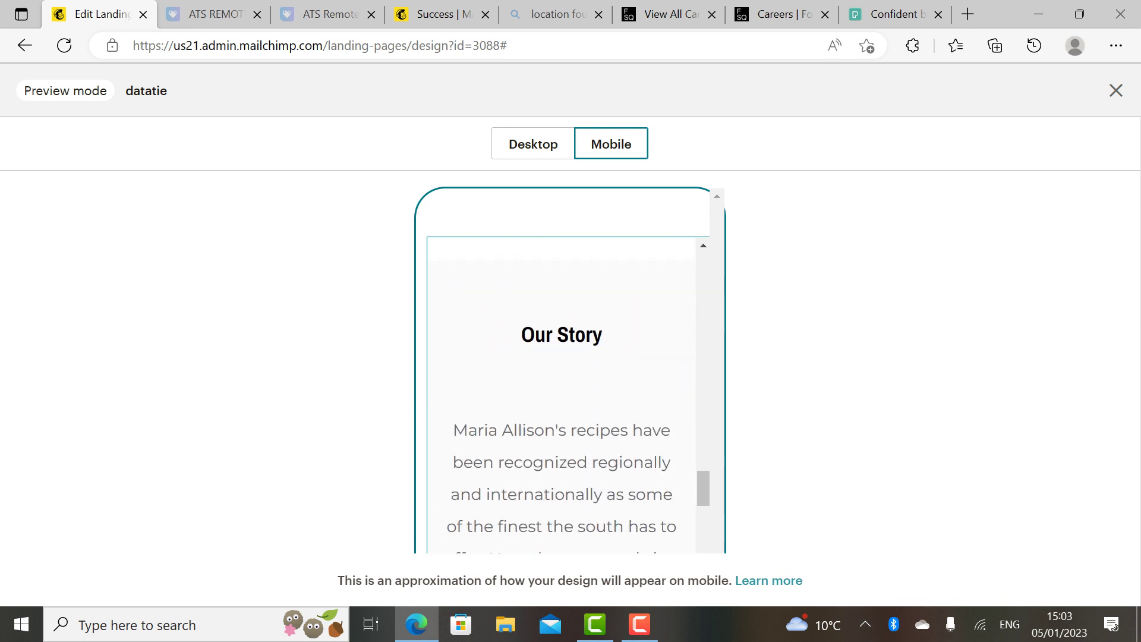
scroll(562, 395, "up", 12)
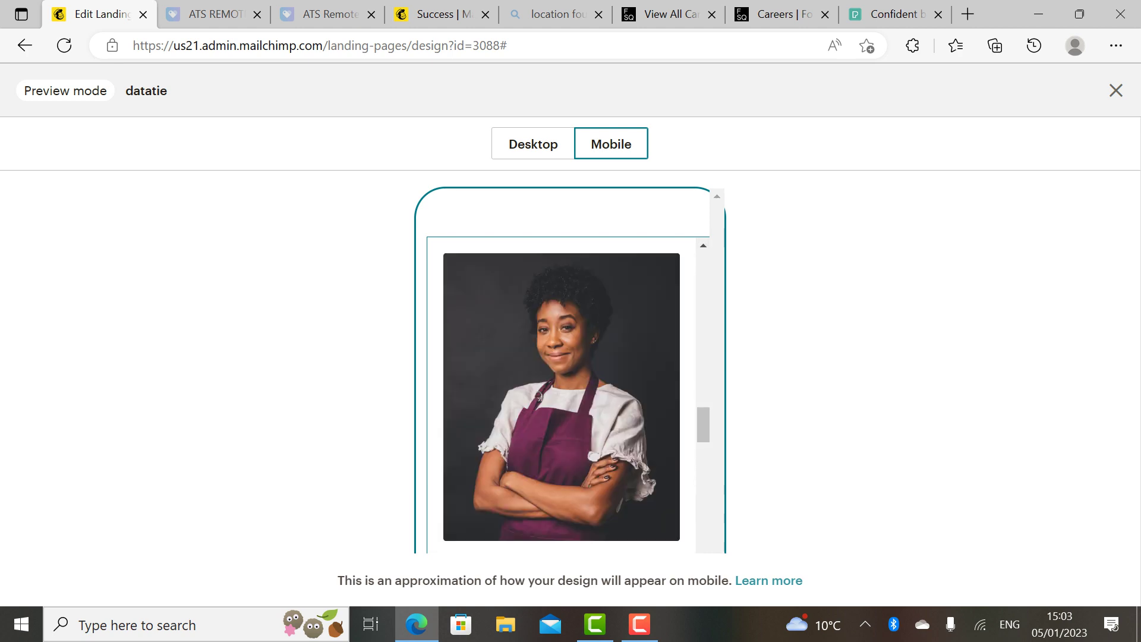
scroll(561, 395, "up", 8)
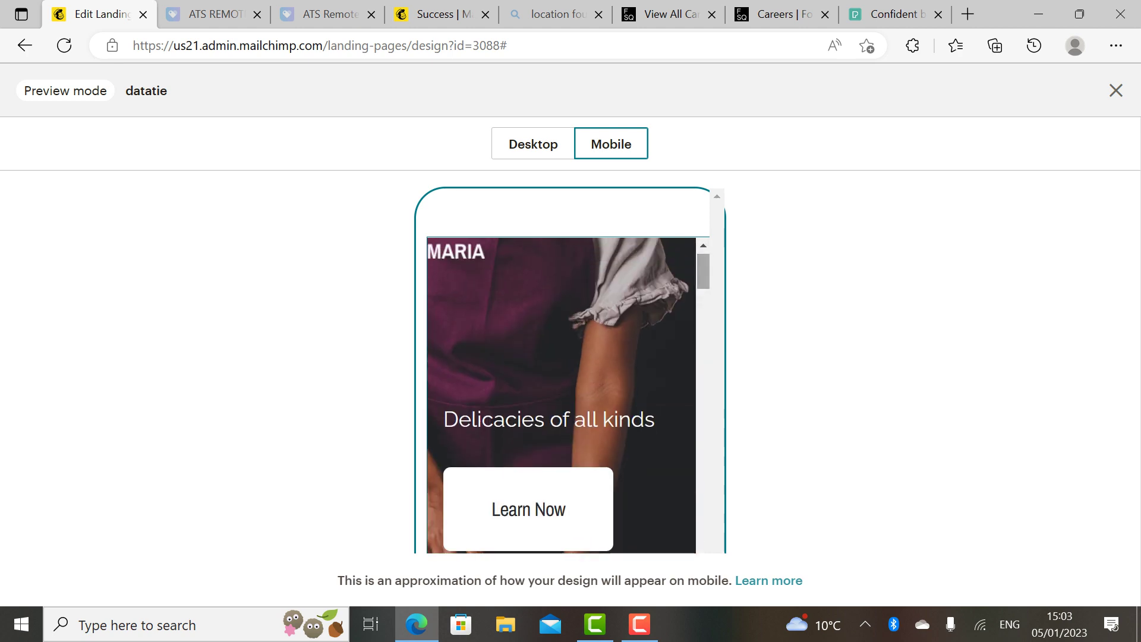
scroll(562, 395, "down", 6)
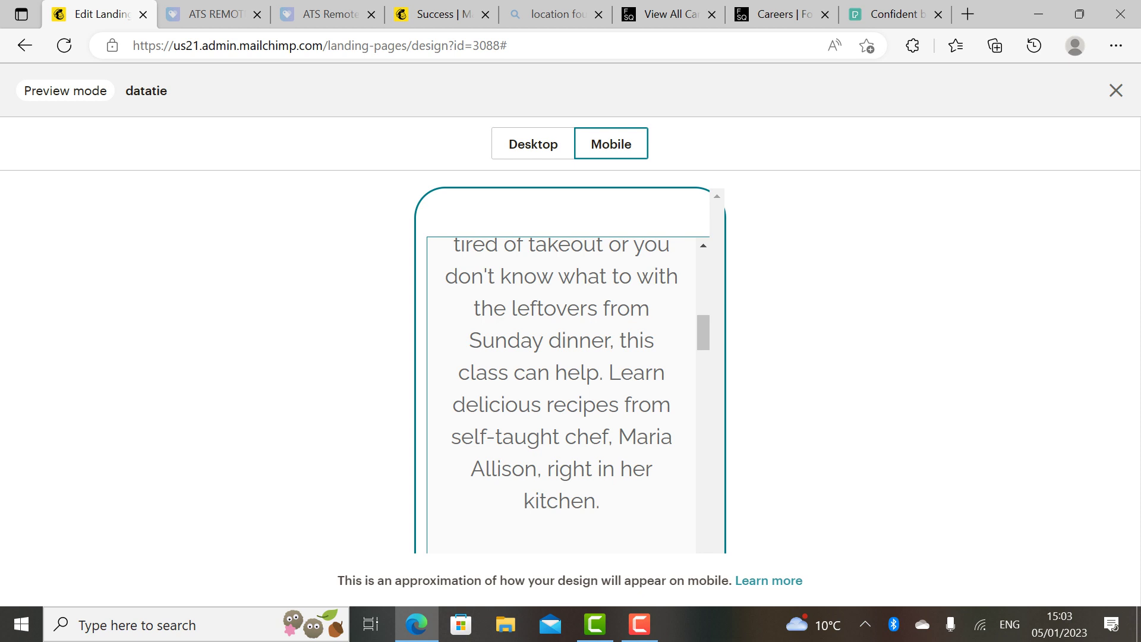
scroll(561, 377, "up", 5)
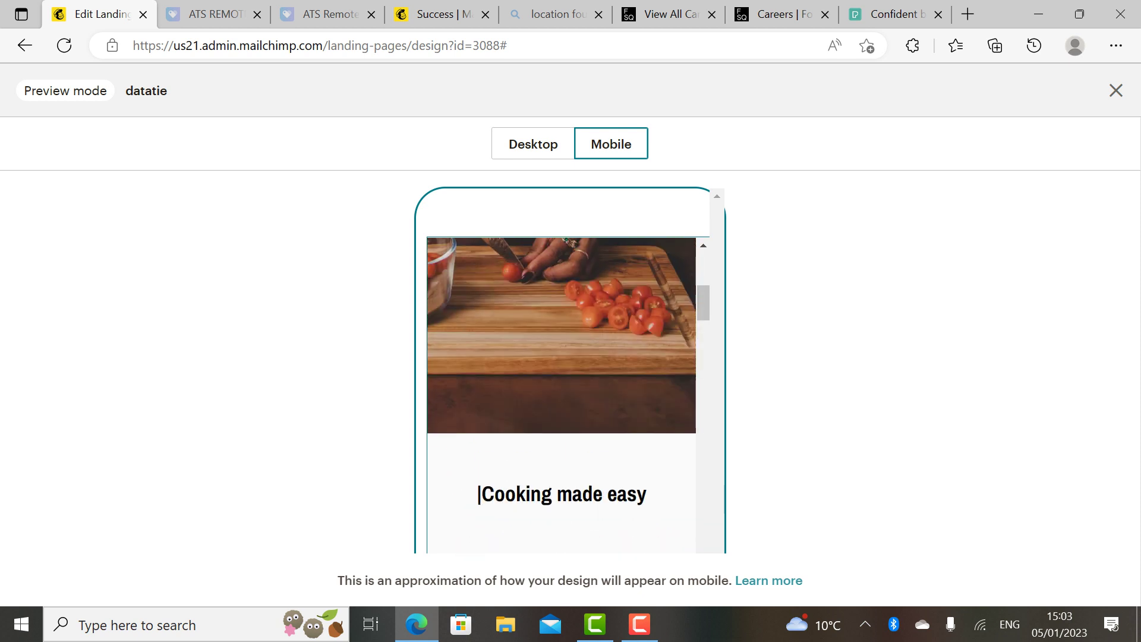
scroll(478, 503, "up", 5)
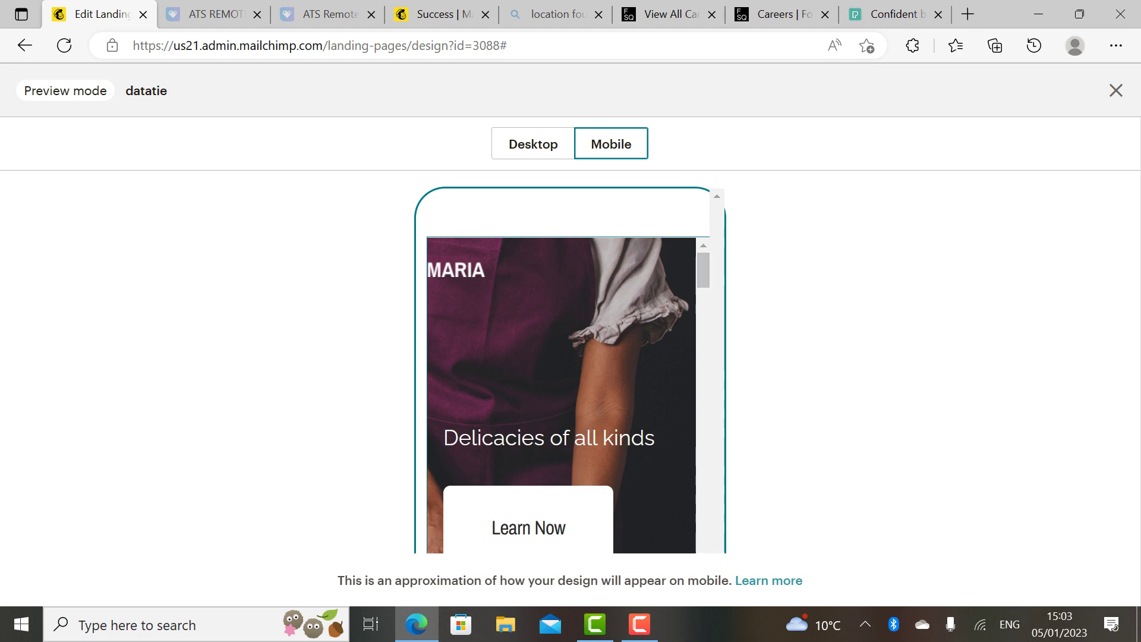
scroll(562, 395, "down", 10)
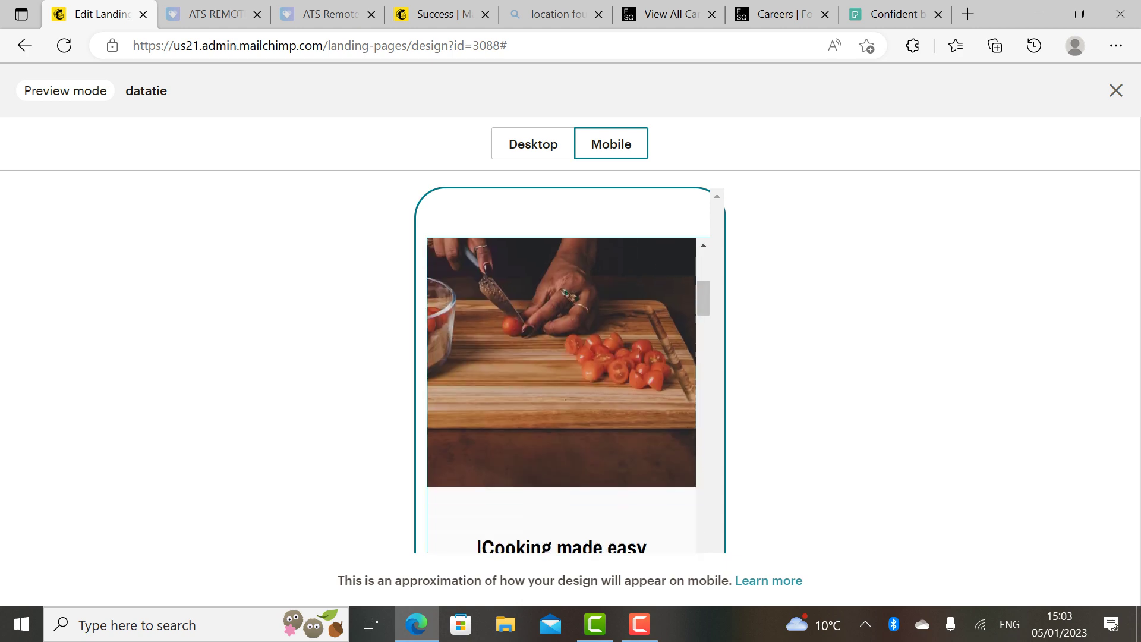